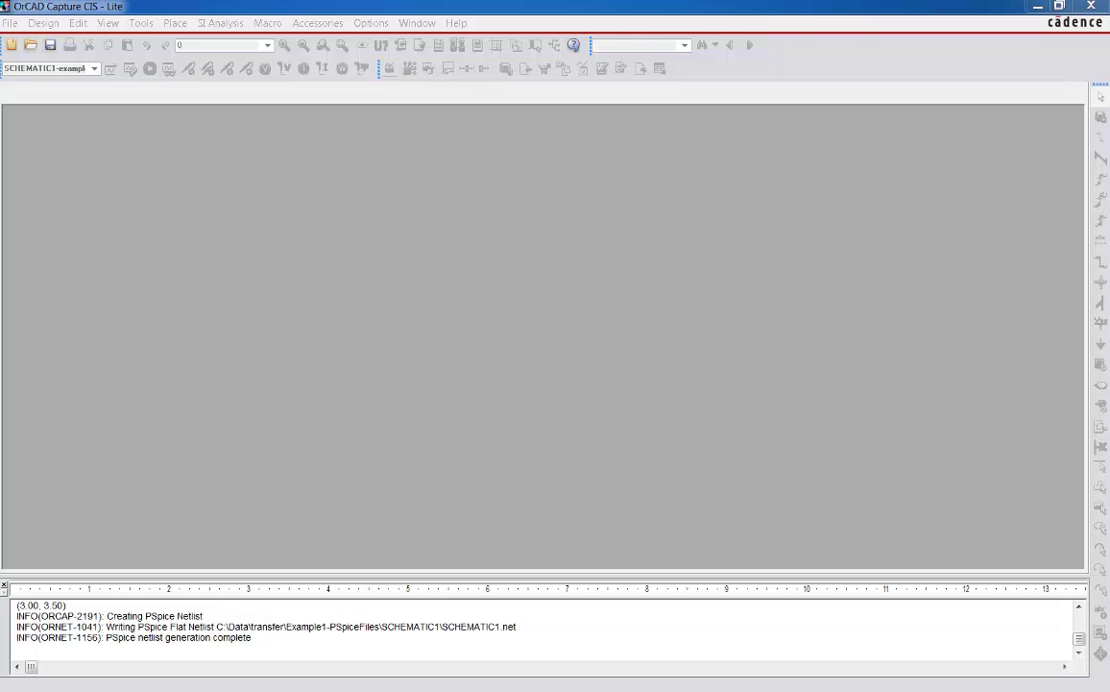
Create a new blank Analog or Mixed A/D project named cont-source-ex.
left_click(10, 23)
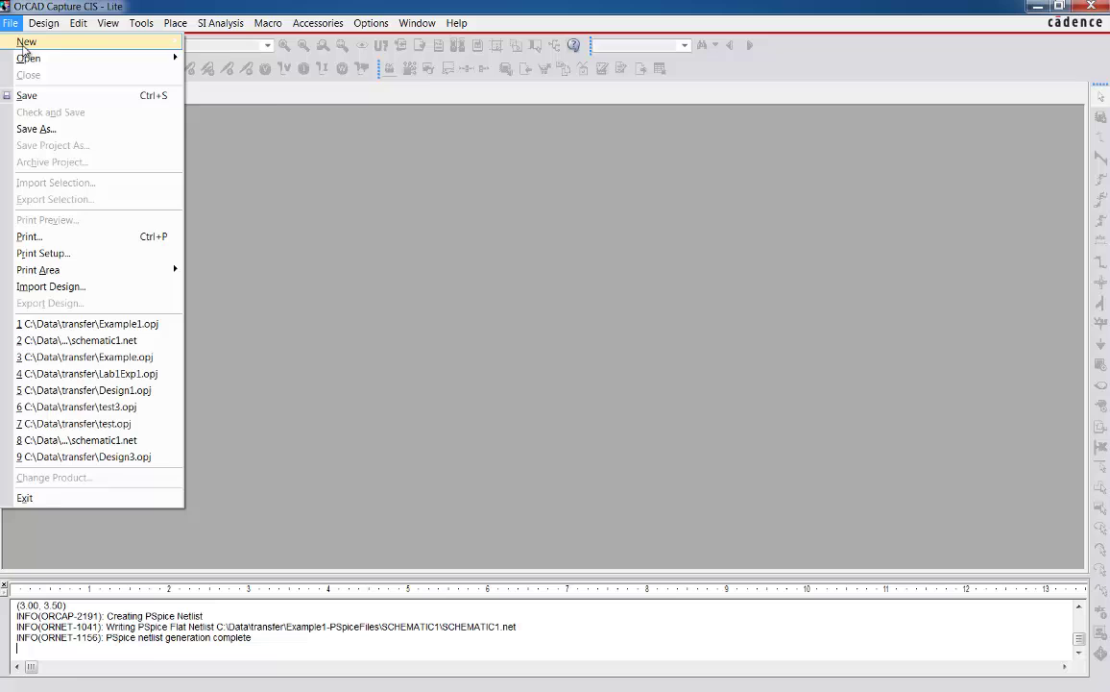
mouse_move(38, 42)
left_click(215, 41)
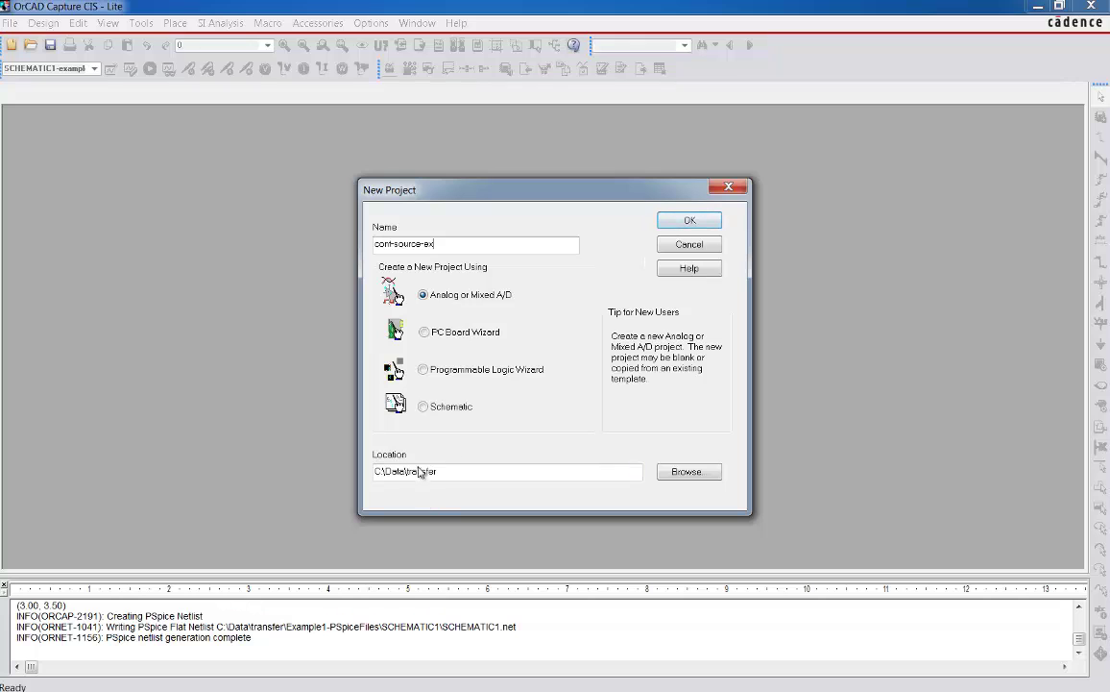
left_click(688, 221)
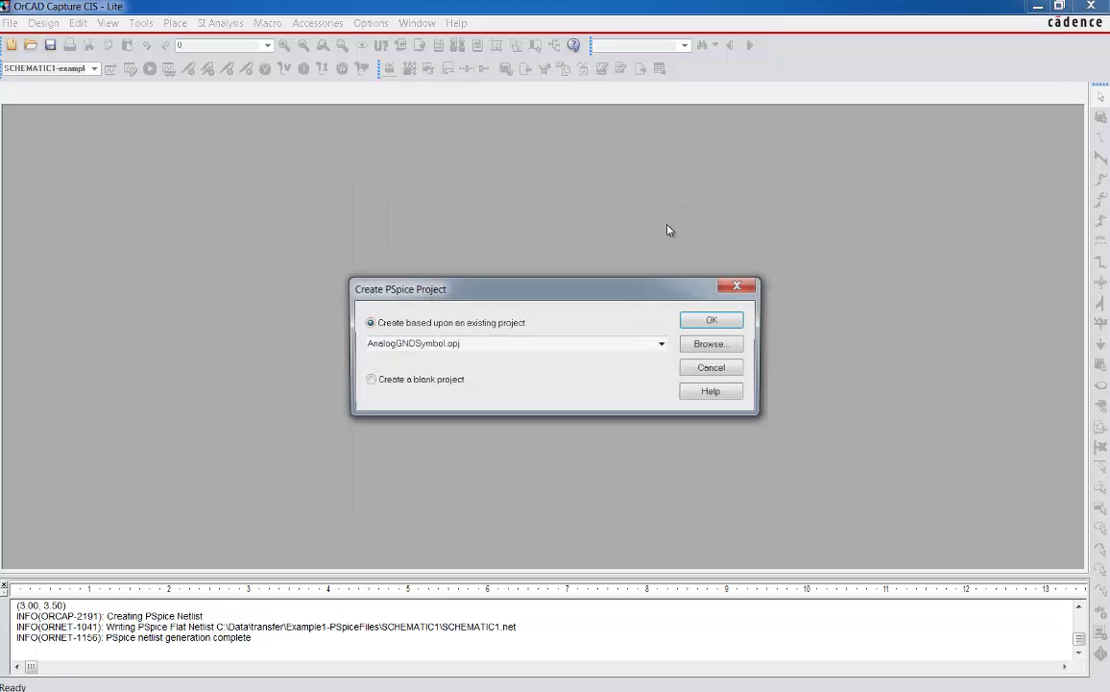
left_click(411, 380)
left_click(735, 322)
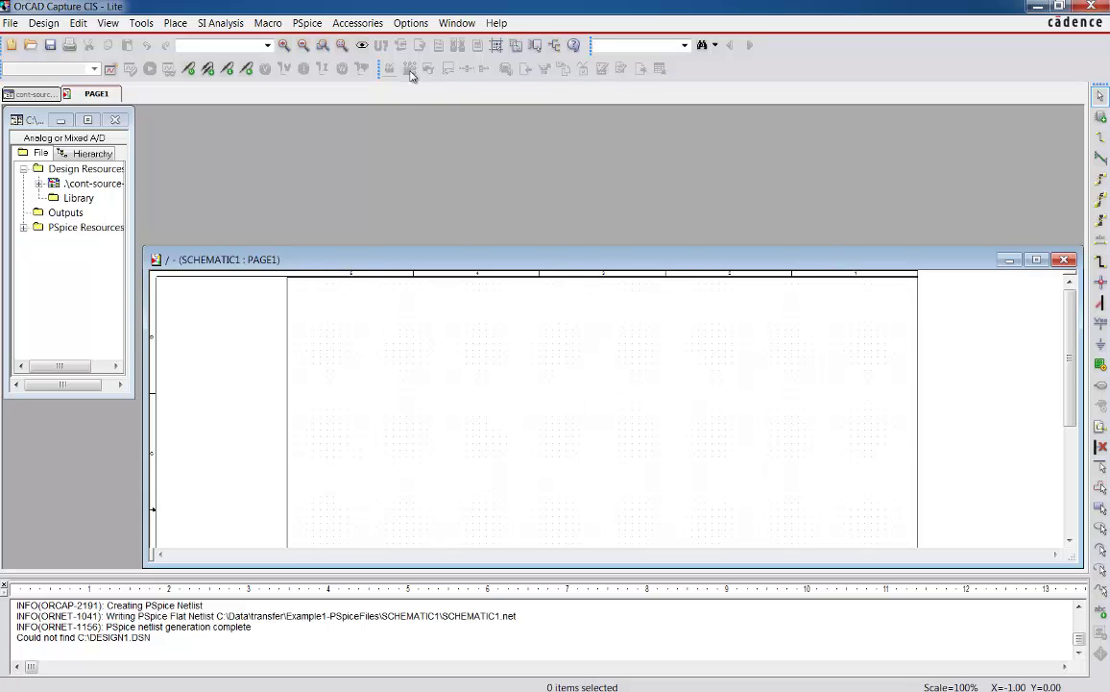
Cascade the windows, maximize the project manager, and bring the PAGE1 schematic forward.
left_click(456, 23)
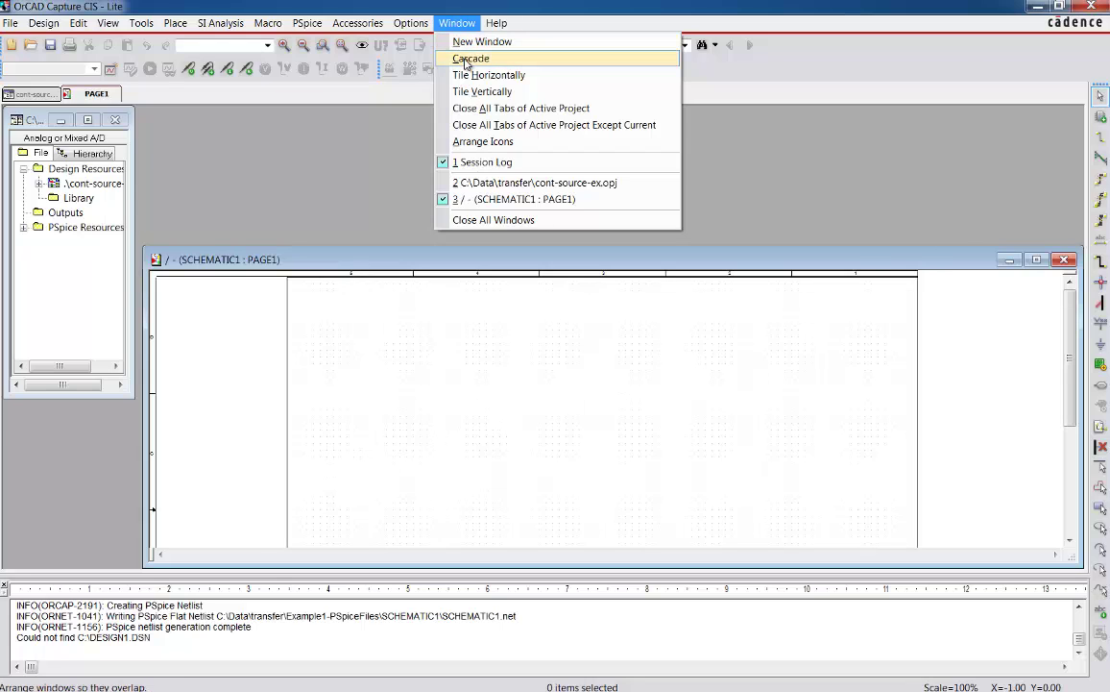
left_click(469, 59)
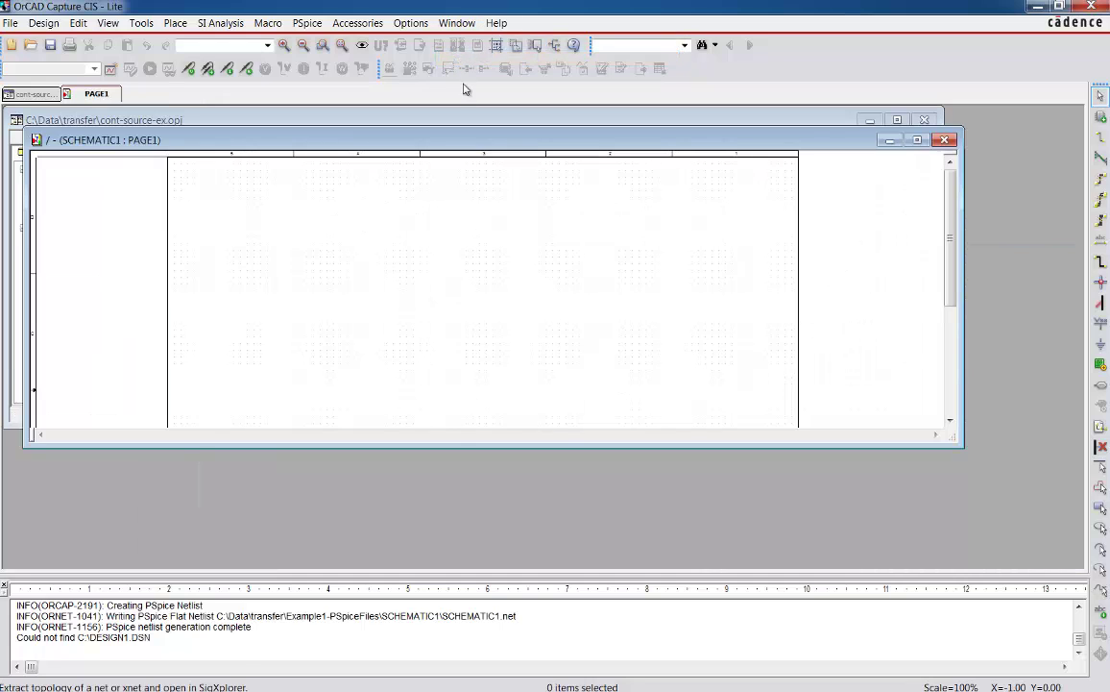
left_click(899, 122)
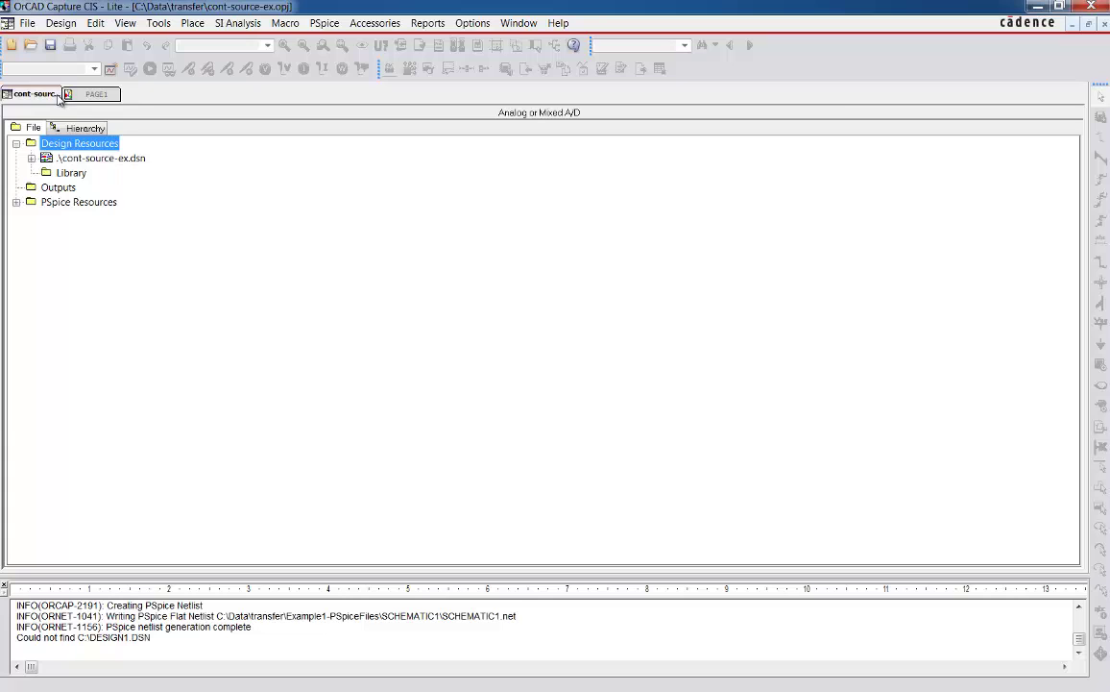
left_click(86, 93)
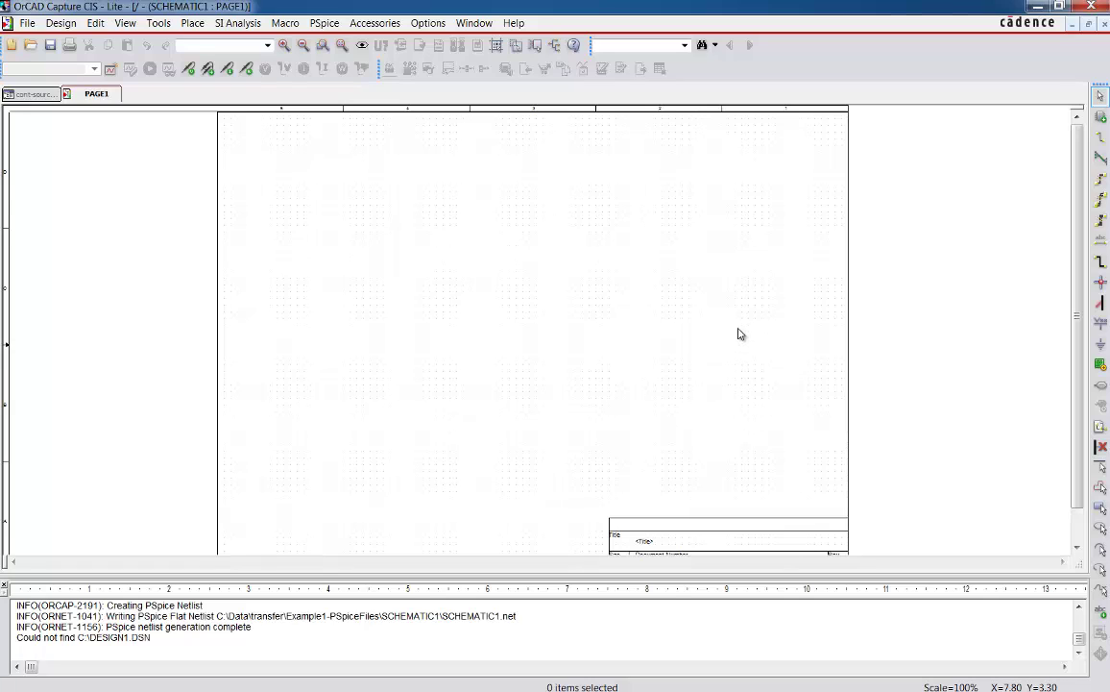
In Place Part, load the ANALOG library and browse E, F, G to select the H source.
left_click(1102, 118)
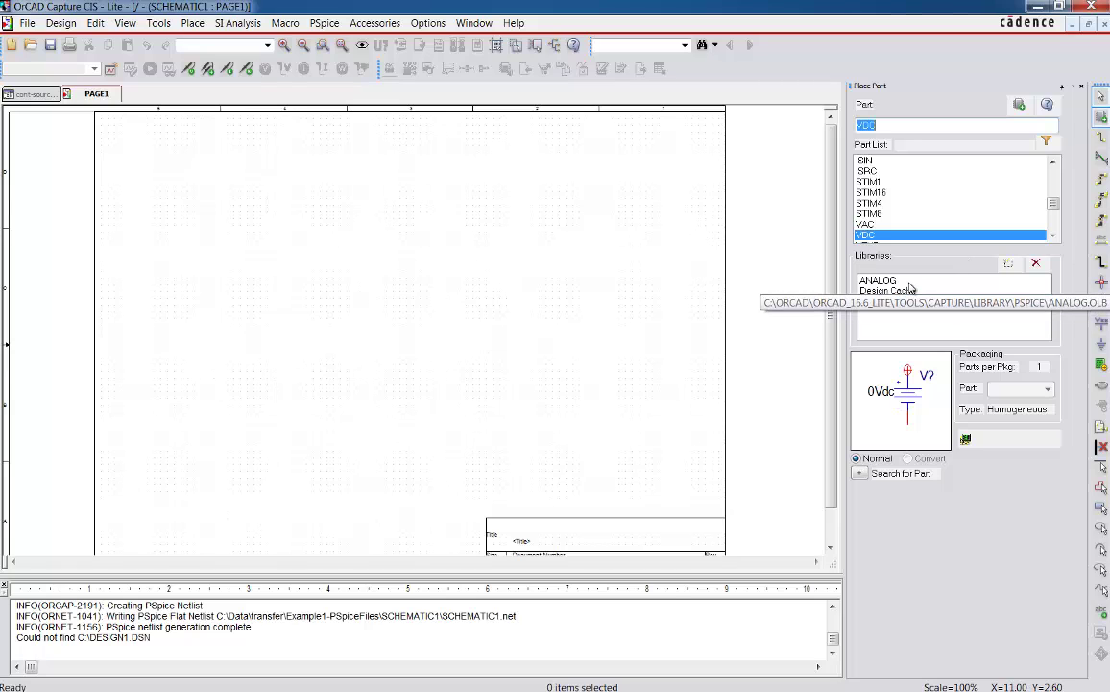
left_click(891, 281)
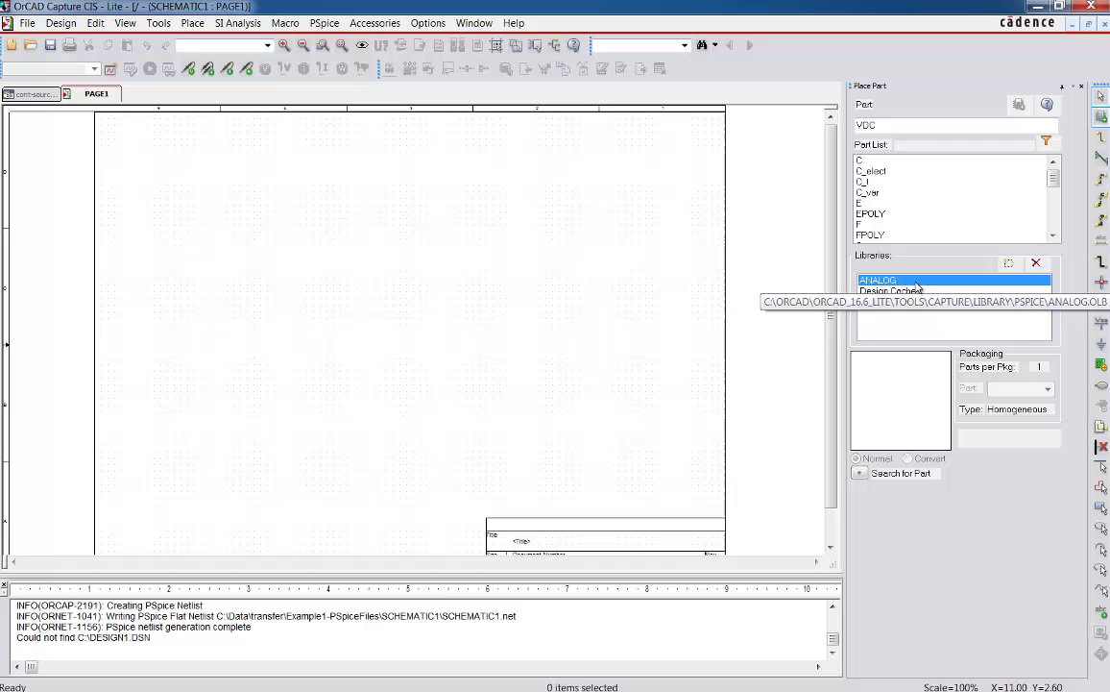
left_click(865, 204)
left_click(1042, 223)
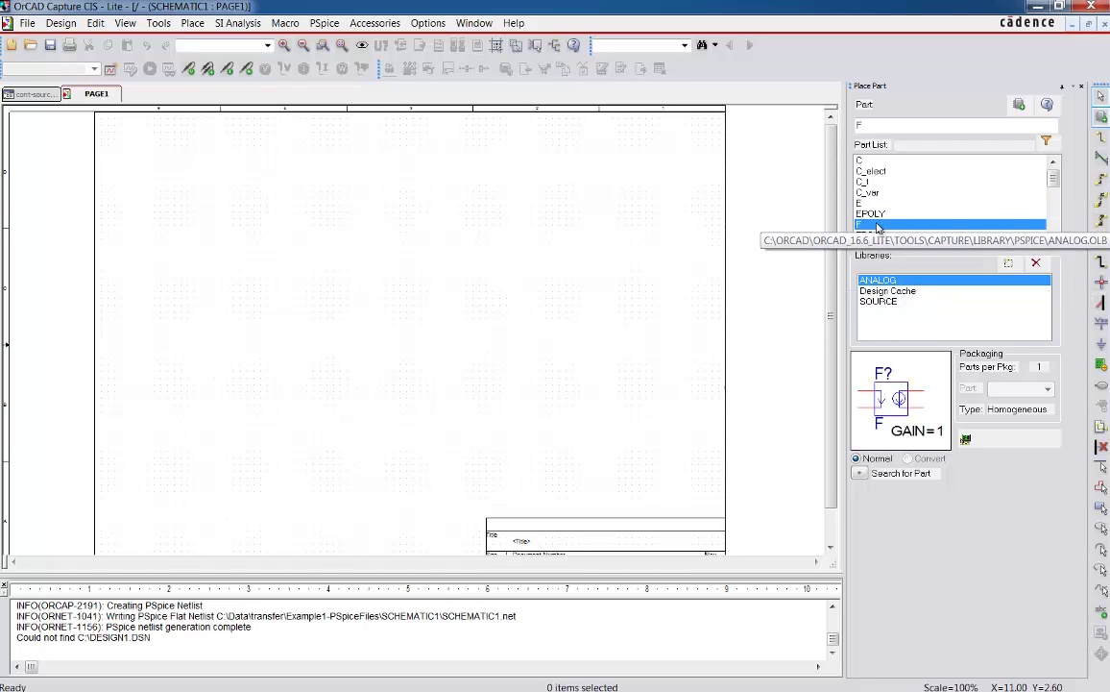
left_click(1054, 236)
left_click(1053, 235)
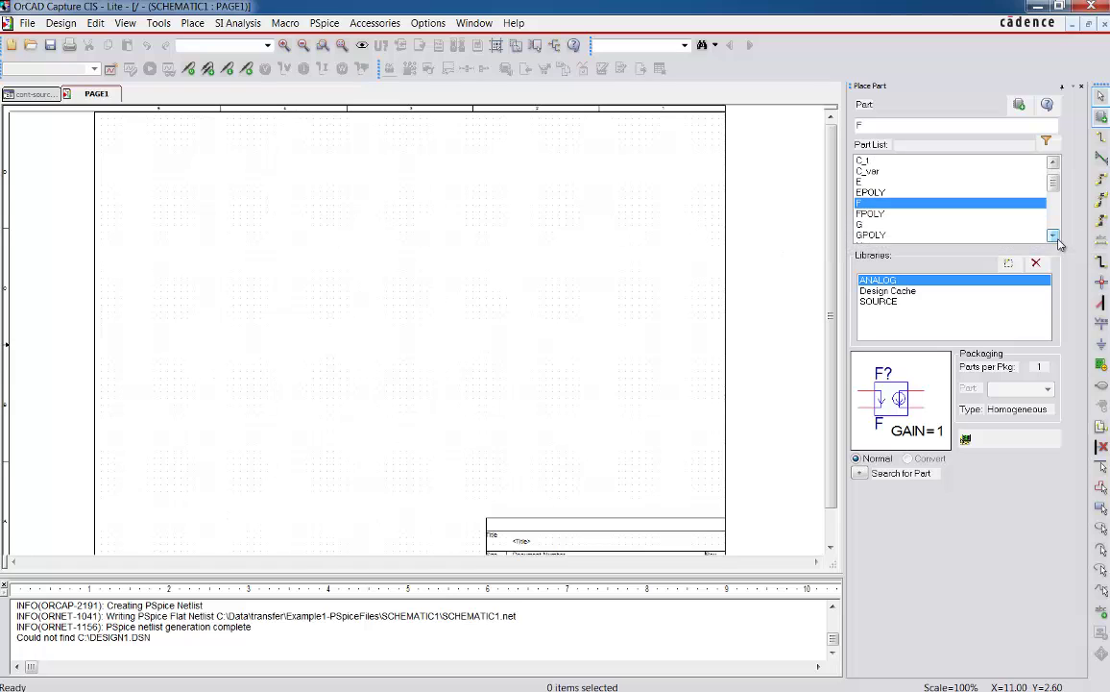
left_click(870, 225)
scroll(865, 231, "down", 2)
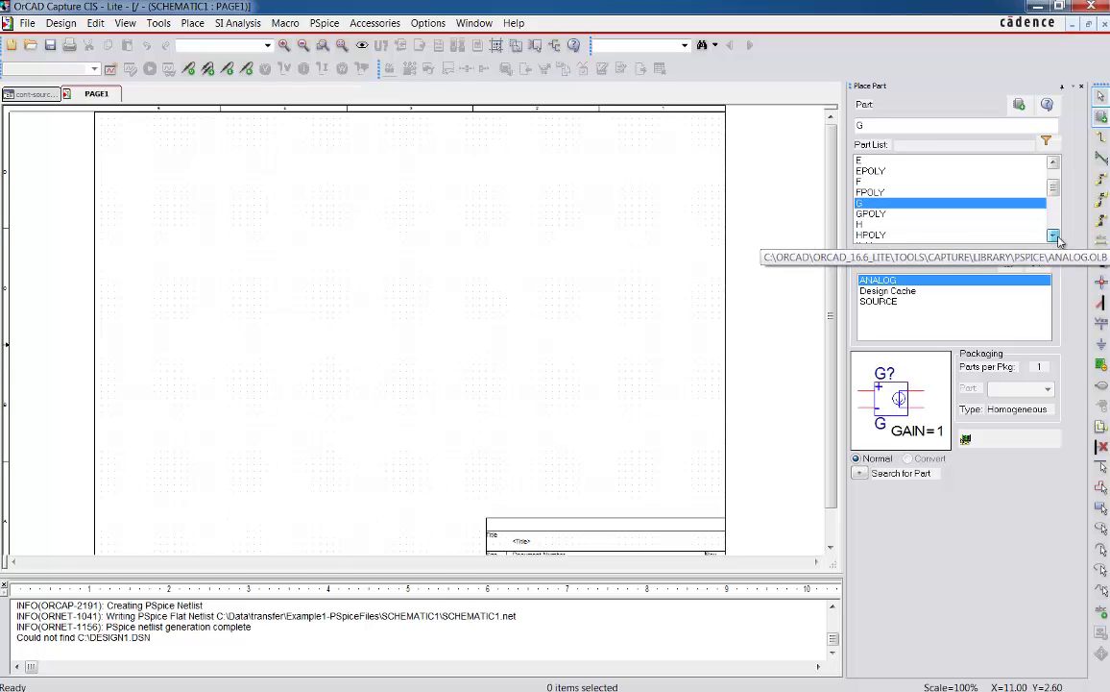
left_click(864, 225)
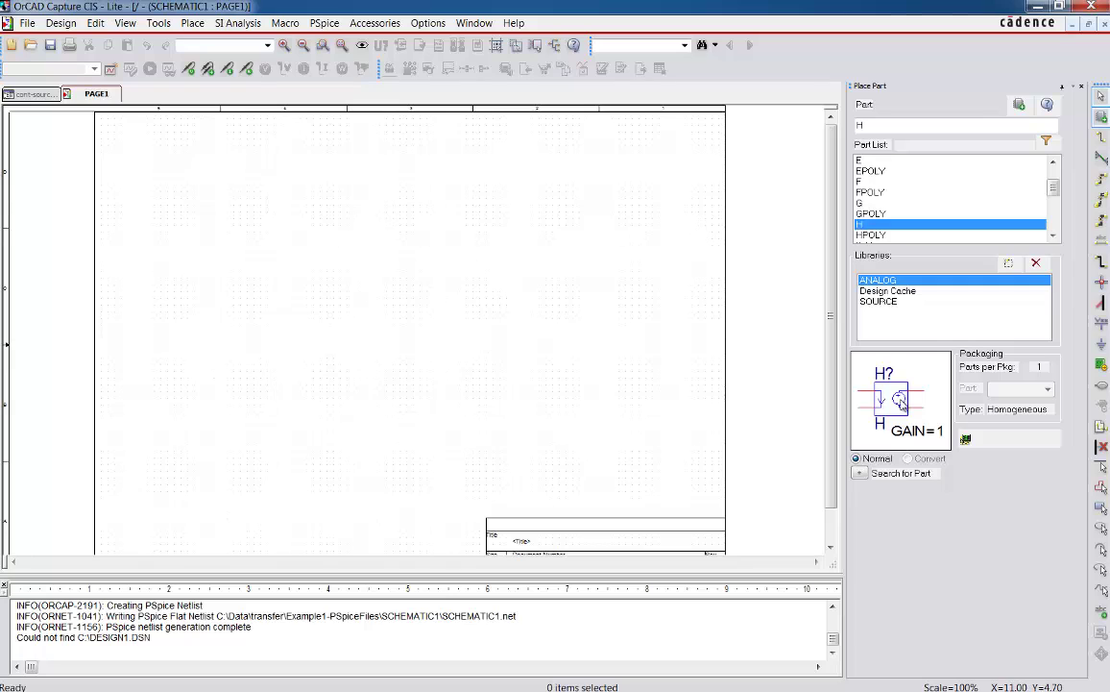
Place the H, G, F and E controlled sources on PAGE1.
double_click(869, 227)
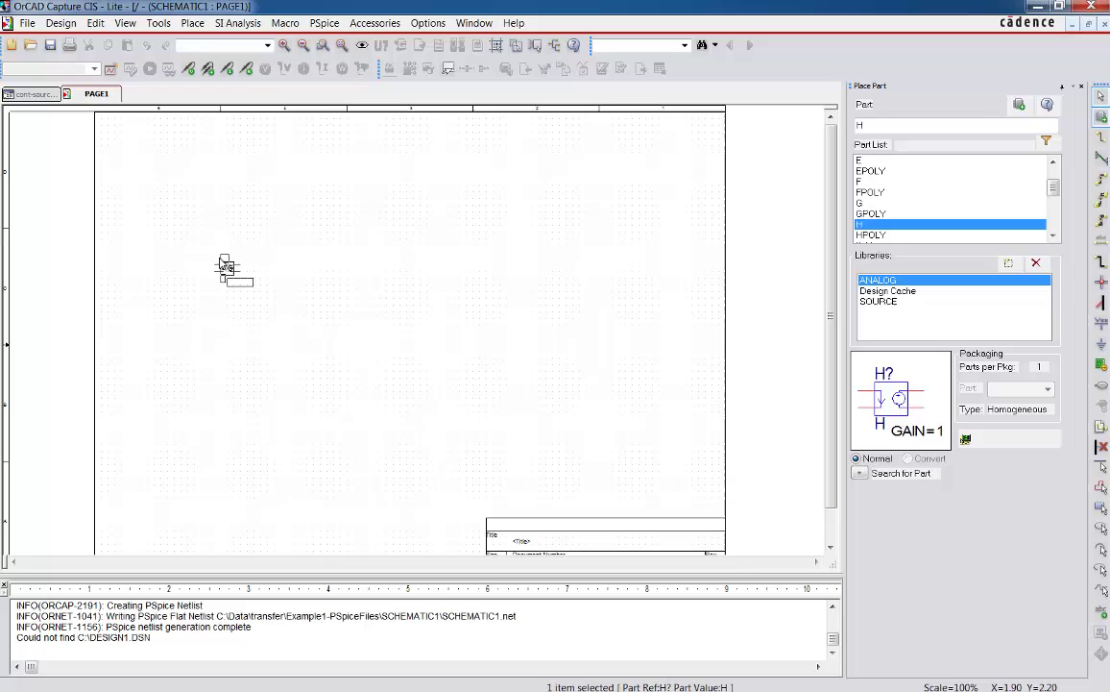
left_click(477, 246)
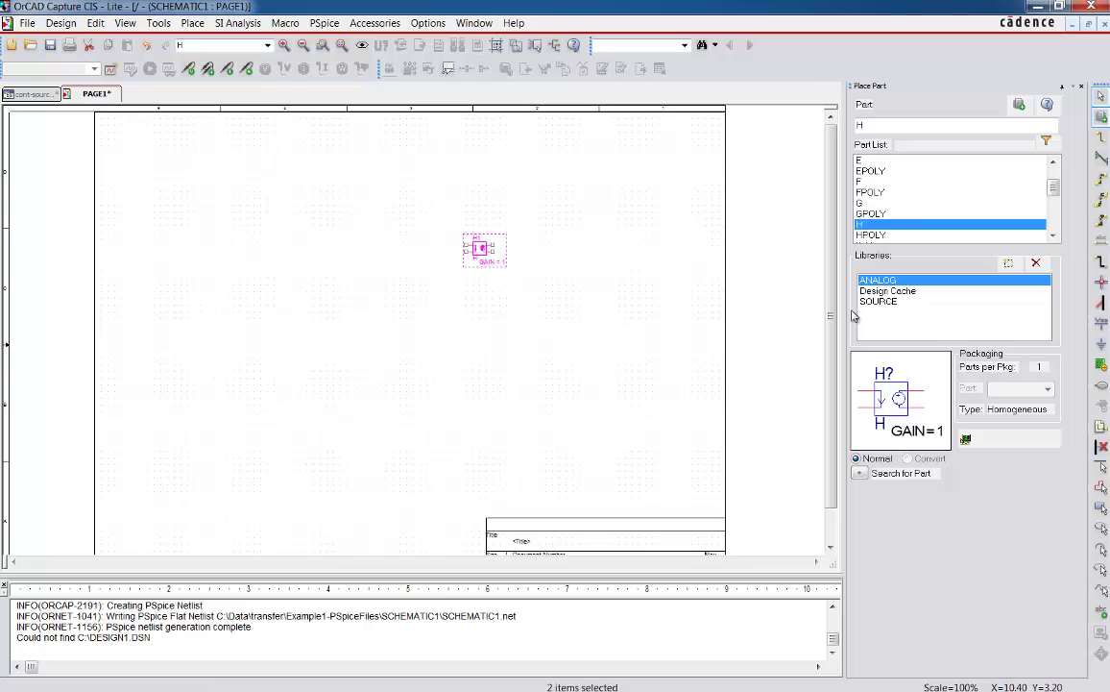
left_click(861, 203)
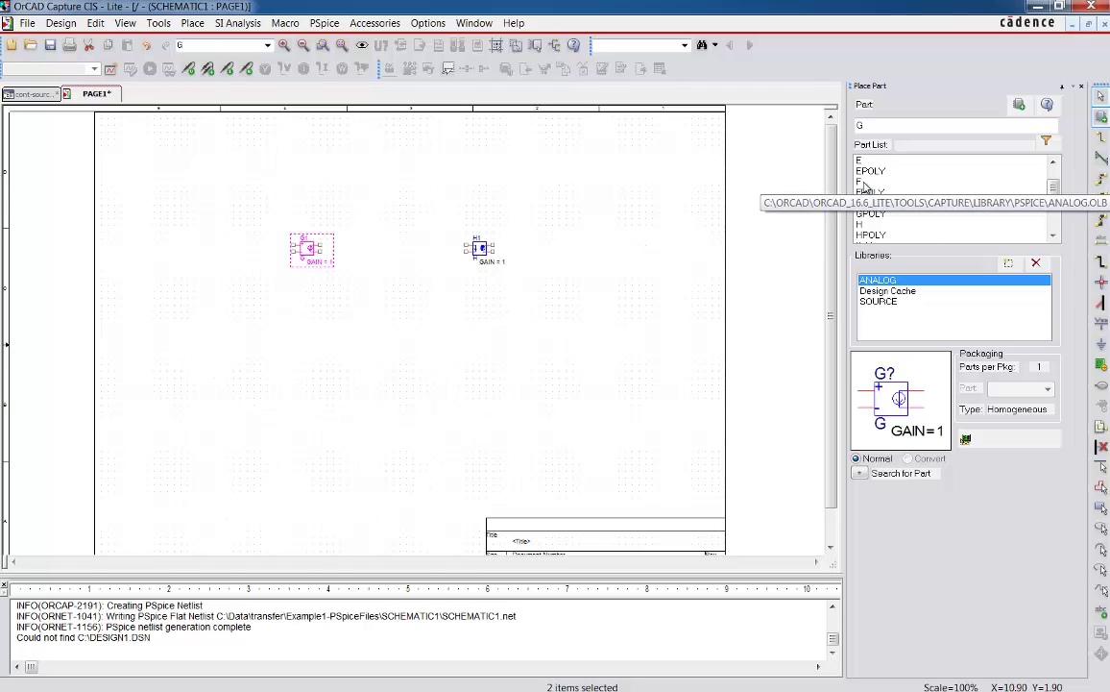
left_click(864, 181)
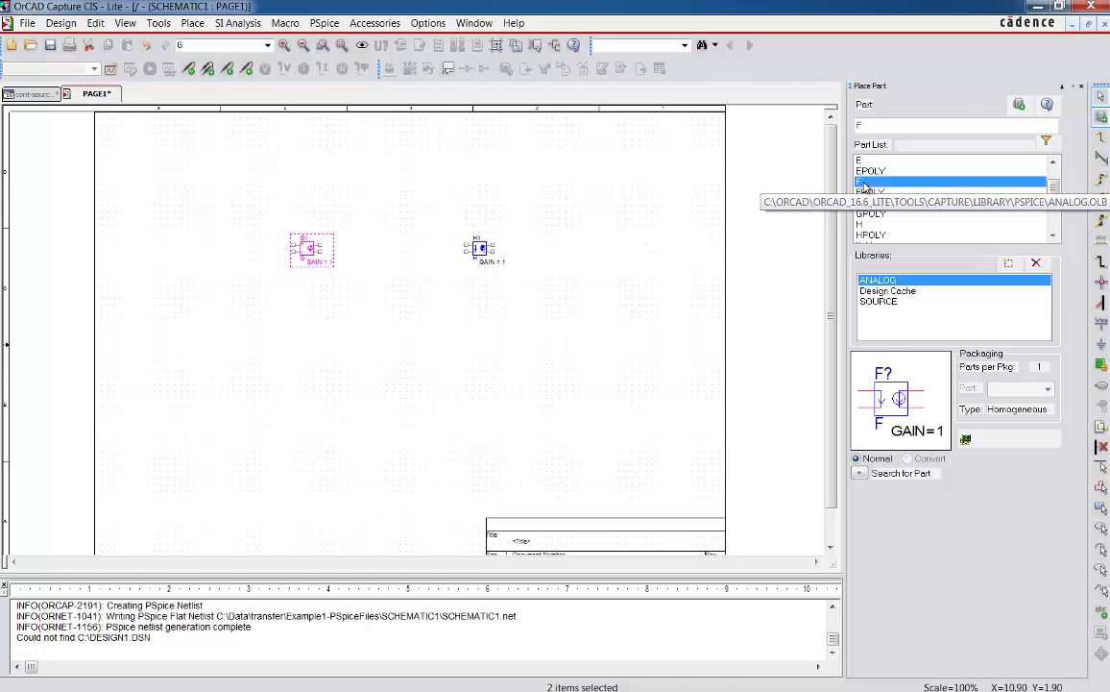
left_click(299, 307)
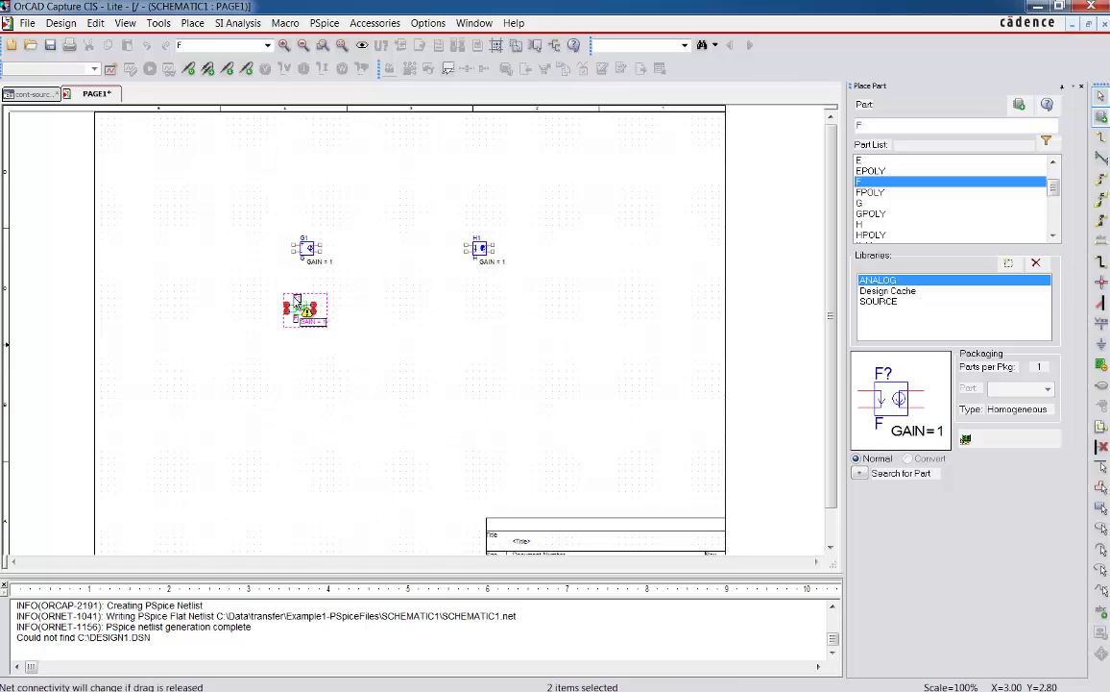
key("Escape")
left_click(862, 161)
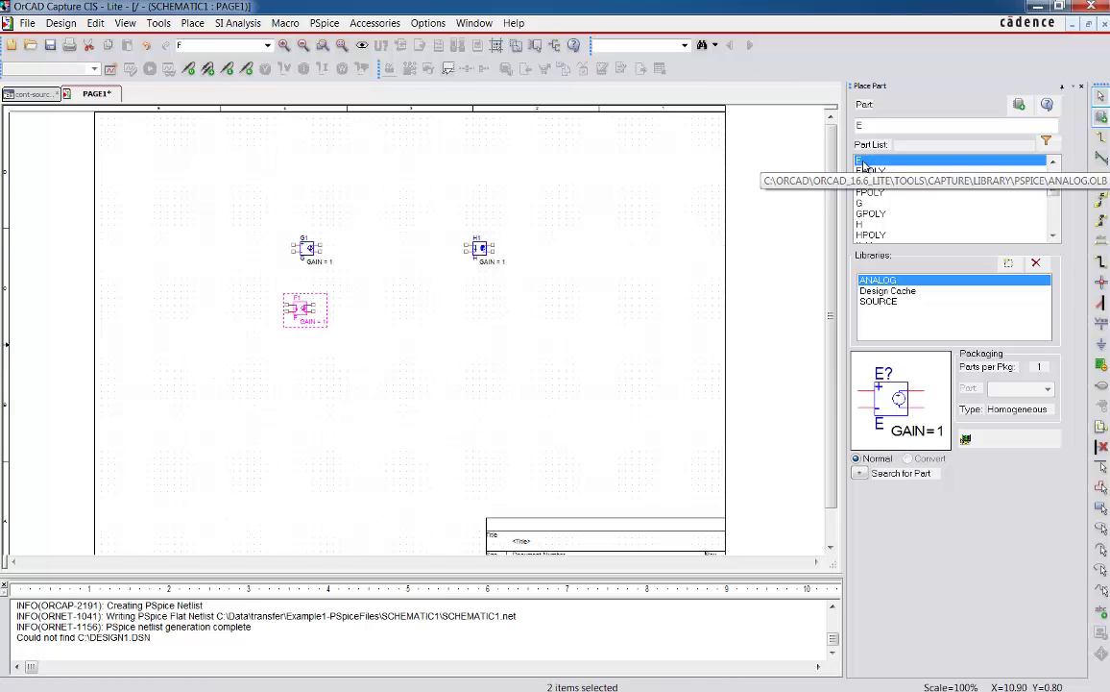
key("Escape")
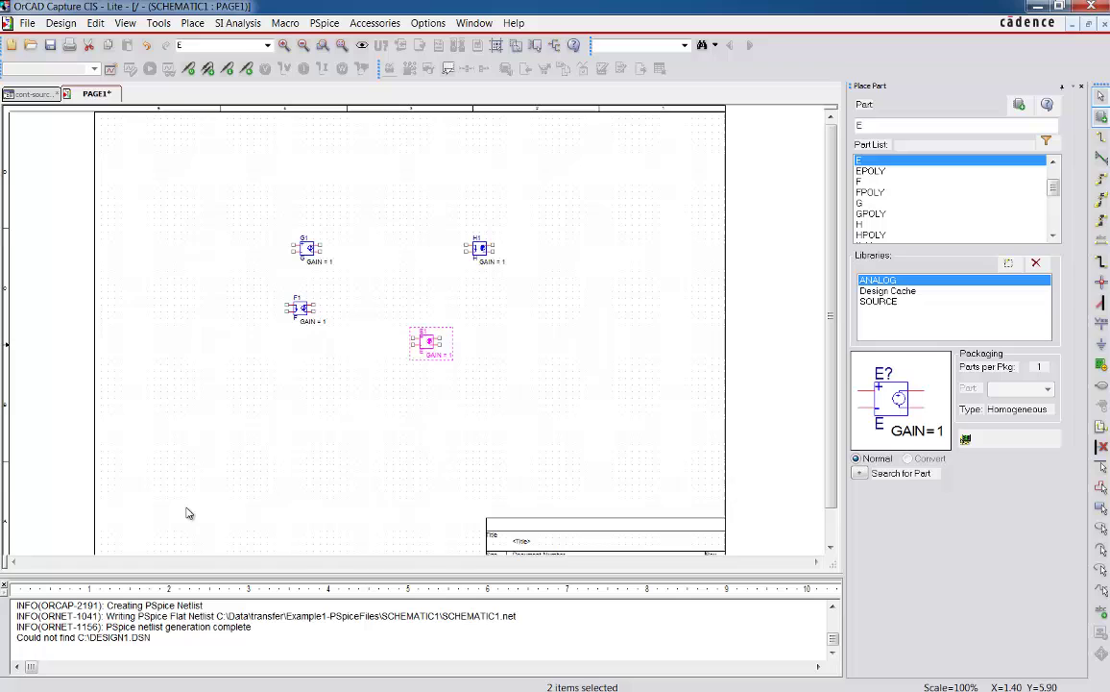
Move E1 up and right so it sits below H1.
left_click(425, 346)
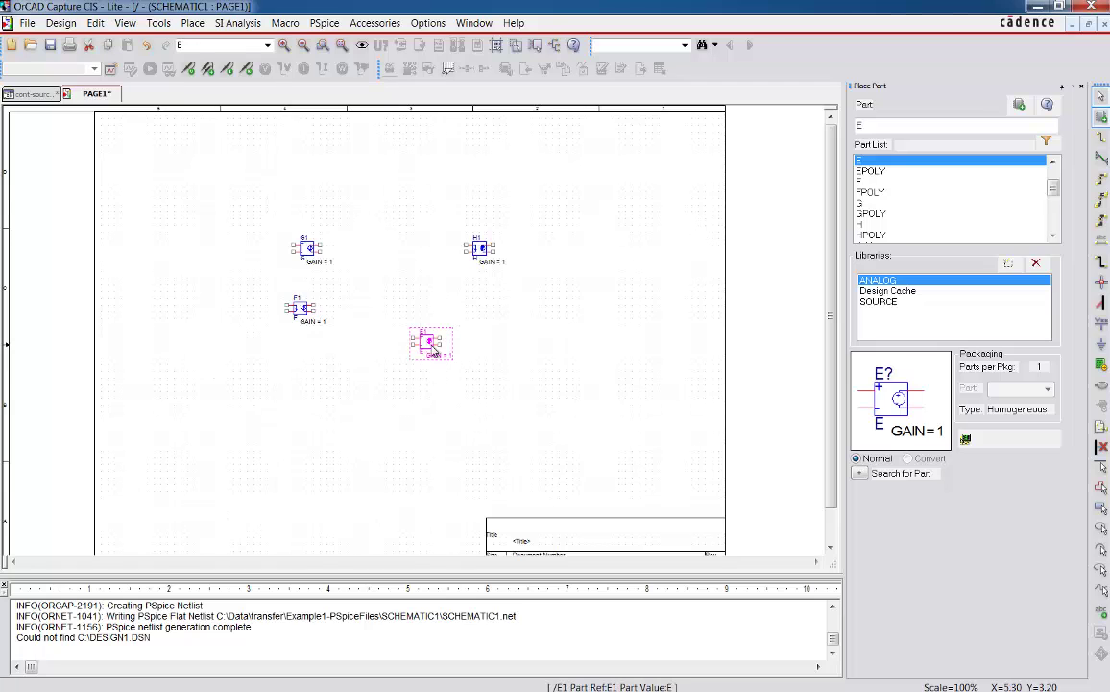
left_click_drag(425, 346, 484, 332)
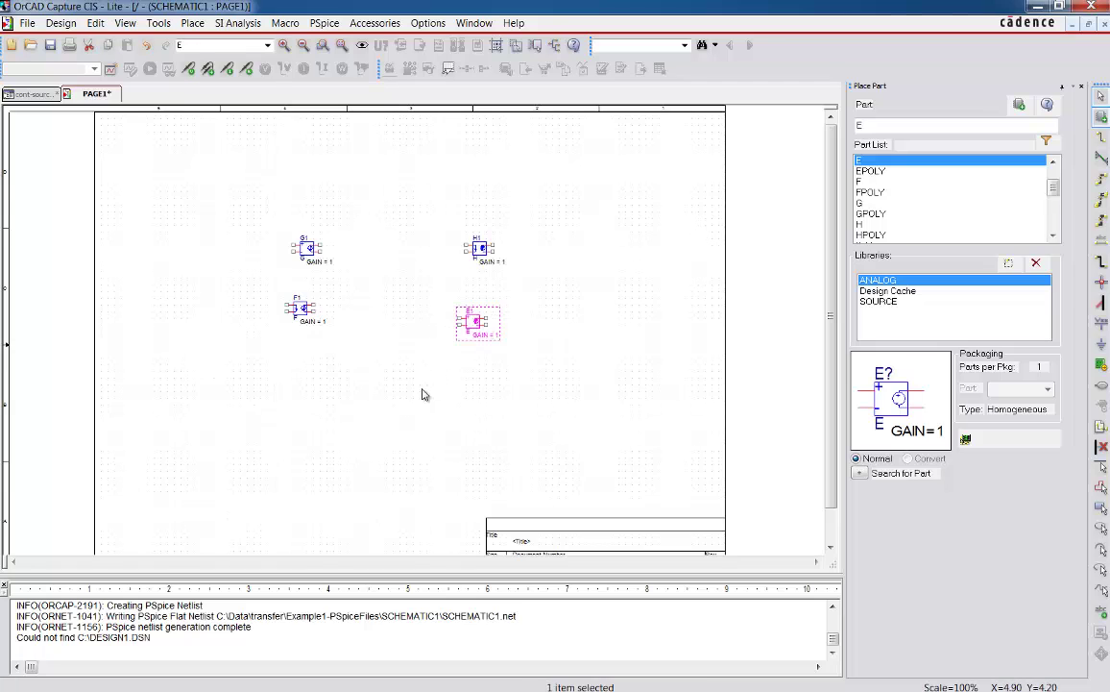
left_click(179, 171)
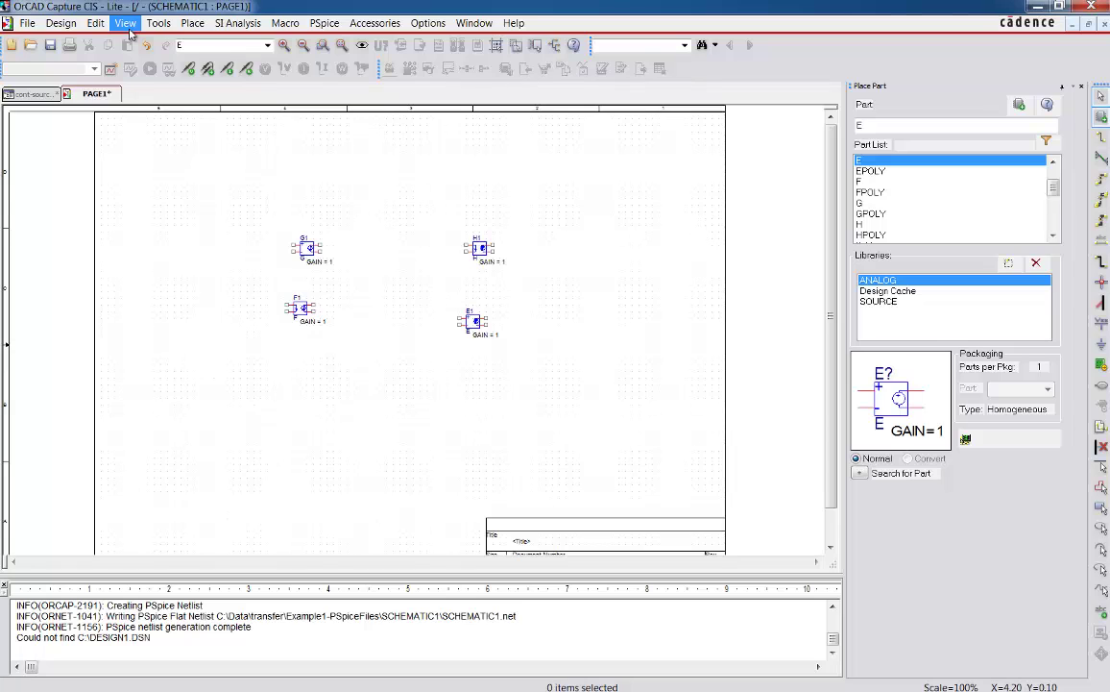
Zoom in to 400% and pan until G1 and its GAIN = 1 label are in view.
left_click(285, 46)
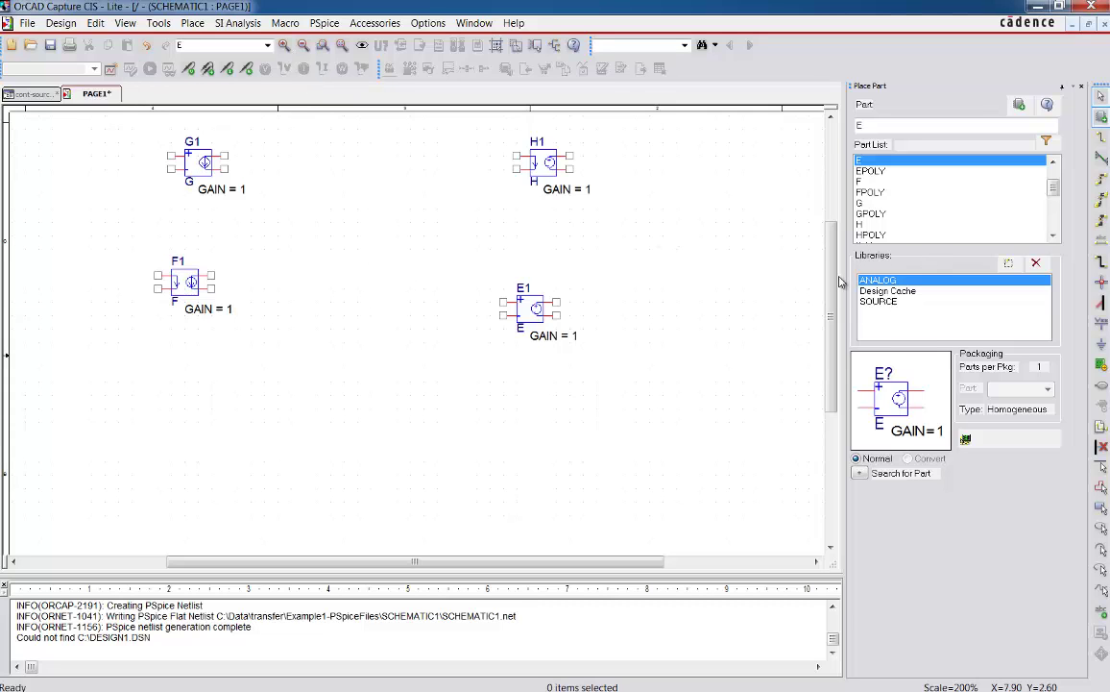
scroll(570, 143, "up", 3)
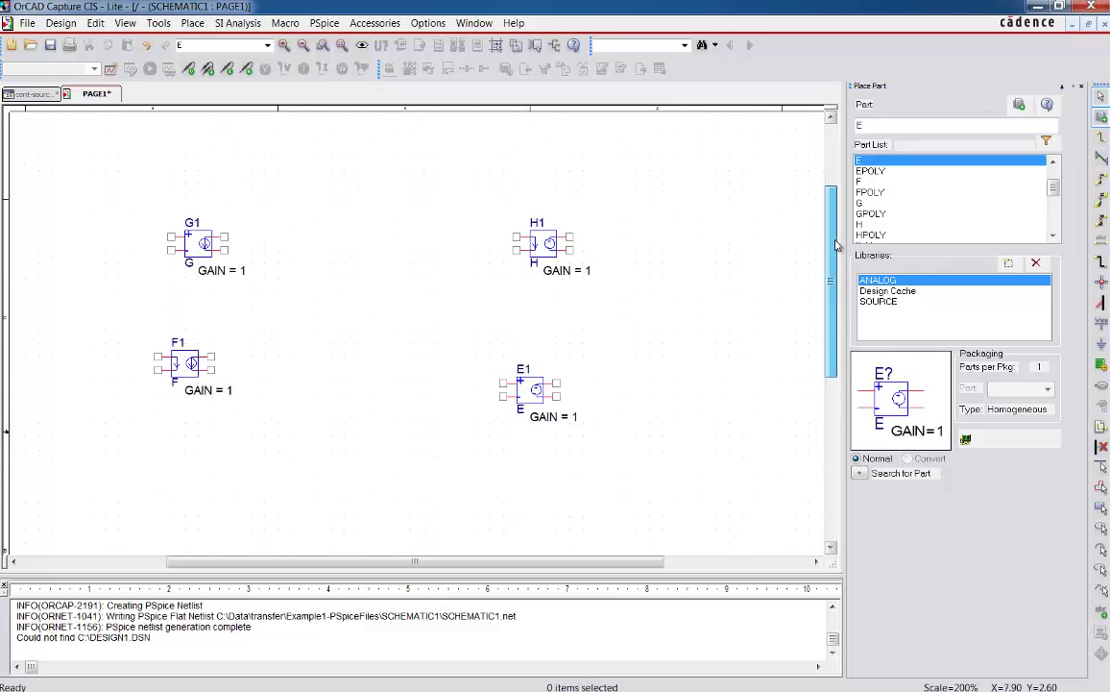
left_click(284, 46)
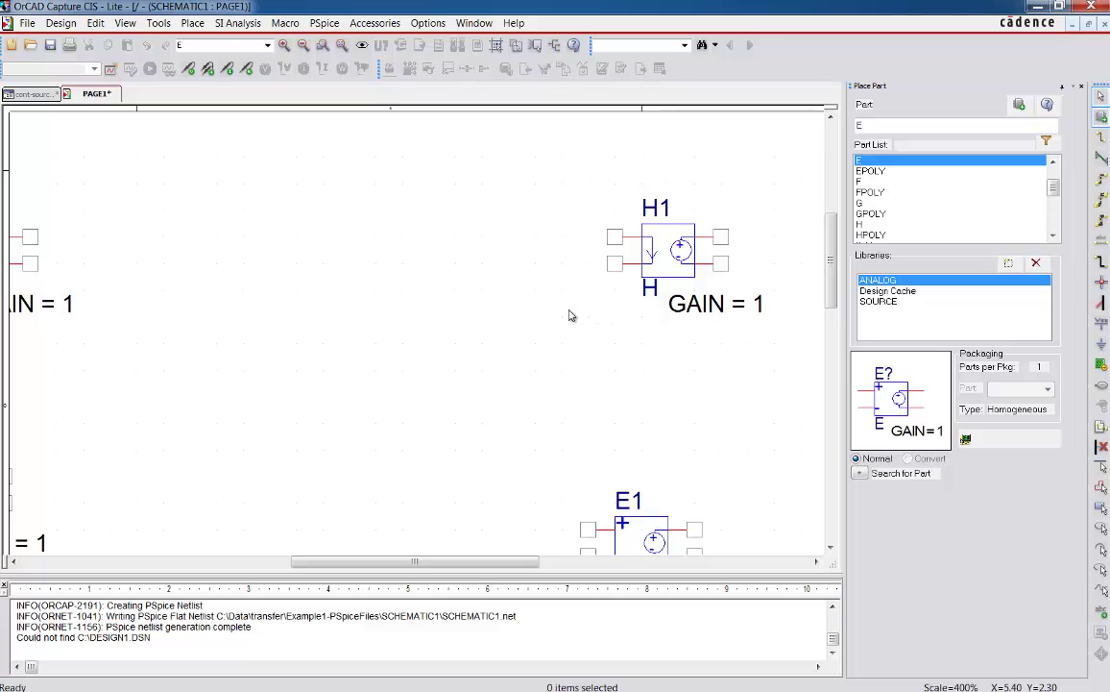
left_click_drag(442, 564, 518, 569)
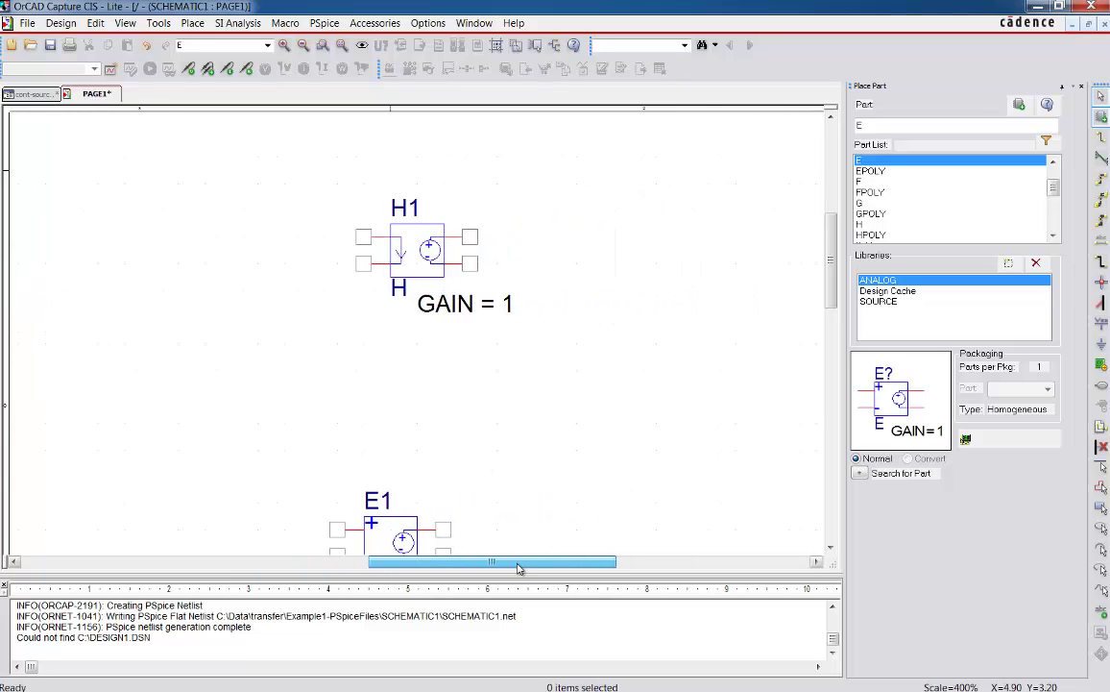
left_click(284, 45)
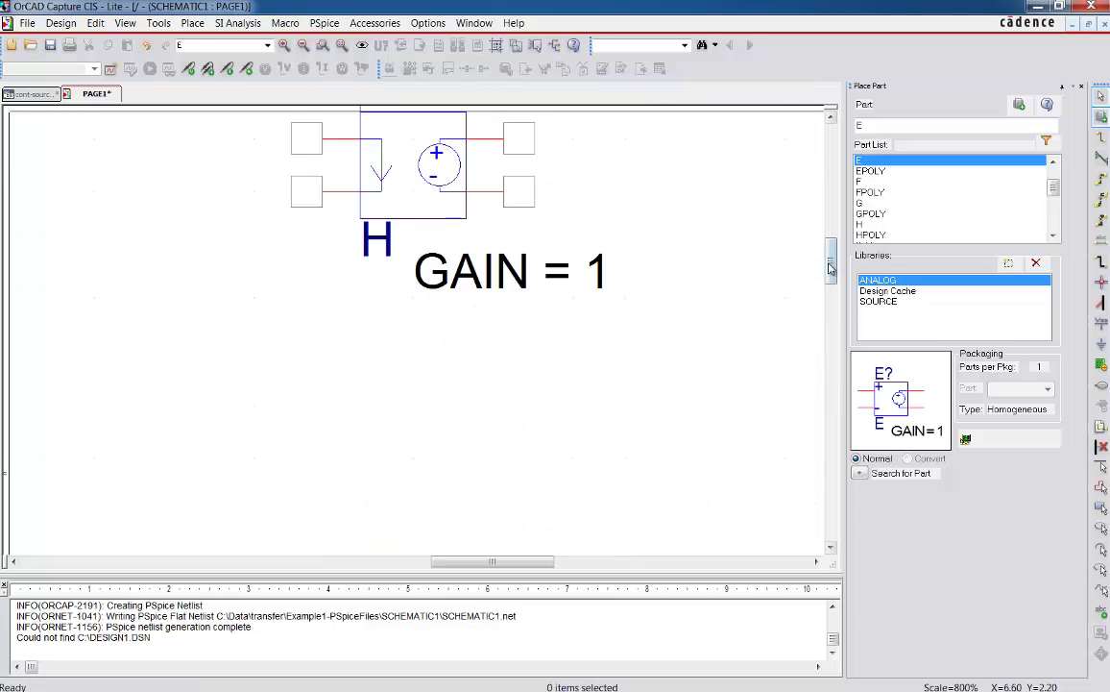
mouse_move(831, 254)
left_mouse_down()
mouse_move(831, 217)
mouse_move(832, 251)
left_mouse_up()
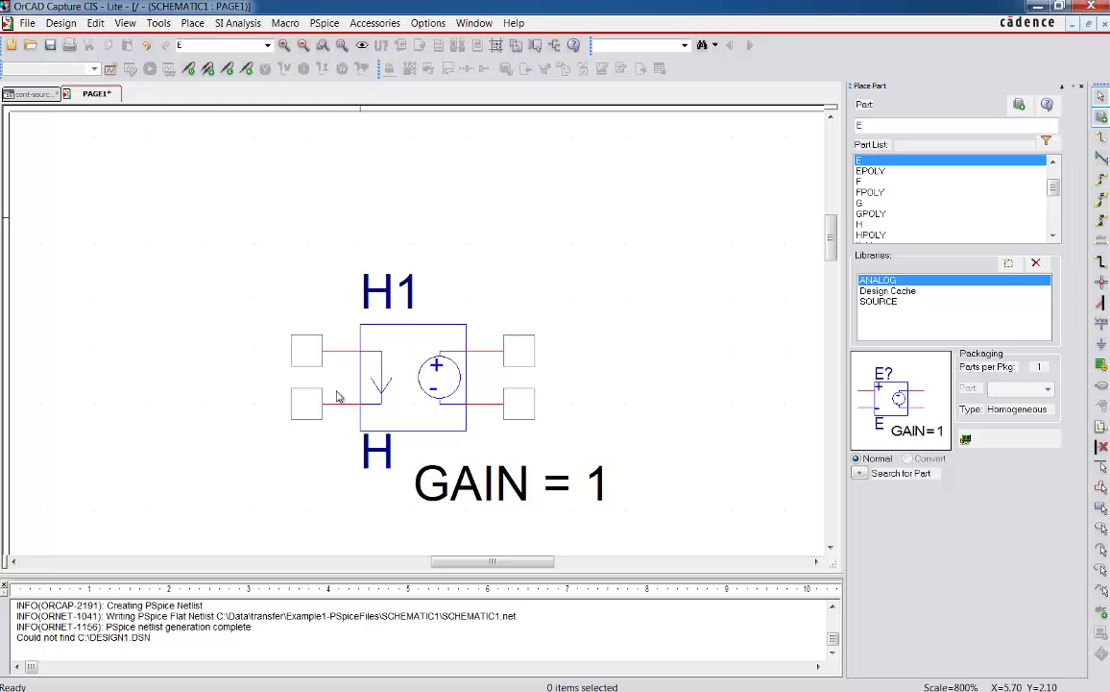
left_click_drag(447, 562, 253, 562)
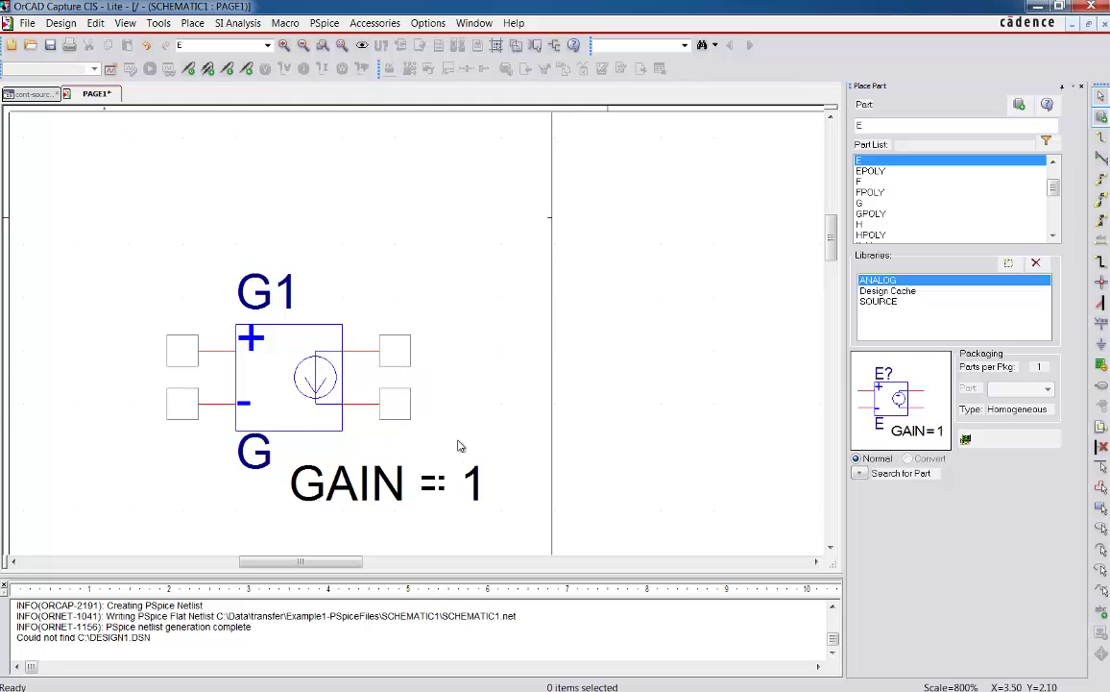
Change G1's GAIN value to 5, then zoom out to show all four sources.
double_click(437, 489)
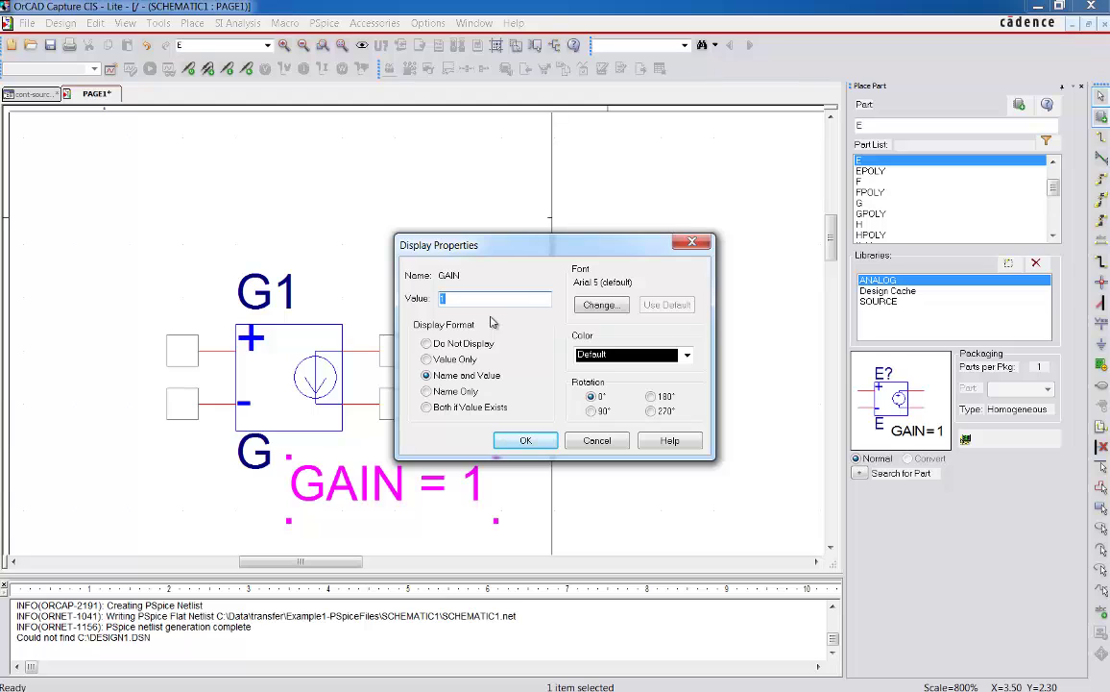
left_click(525, 440)
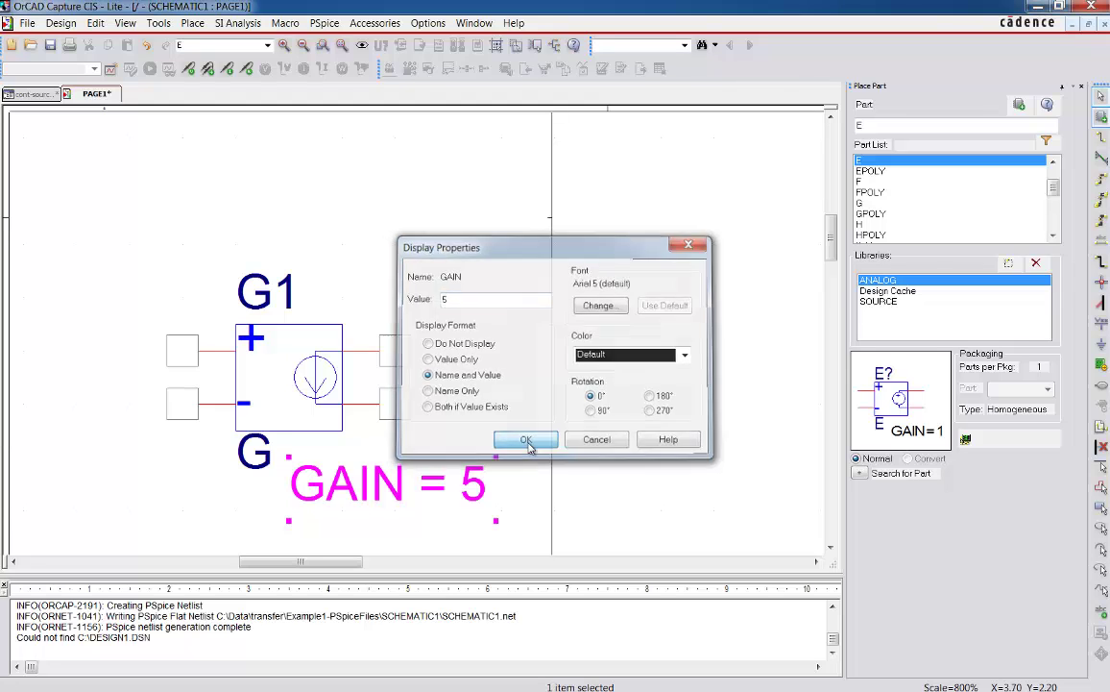
scroll(516, 465, "down", 5)
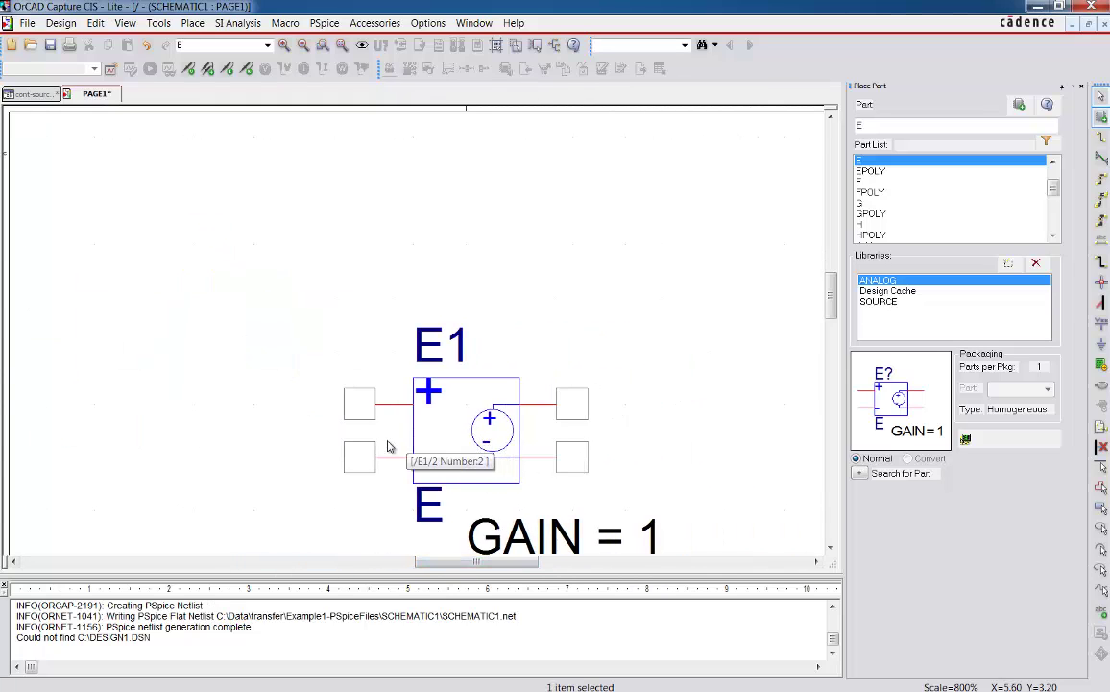
left_click_drag(451, 561, 257, 561)
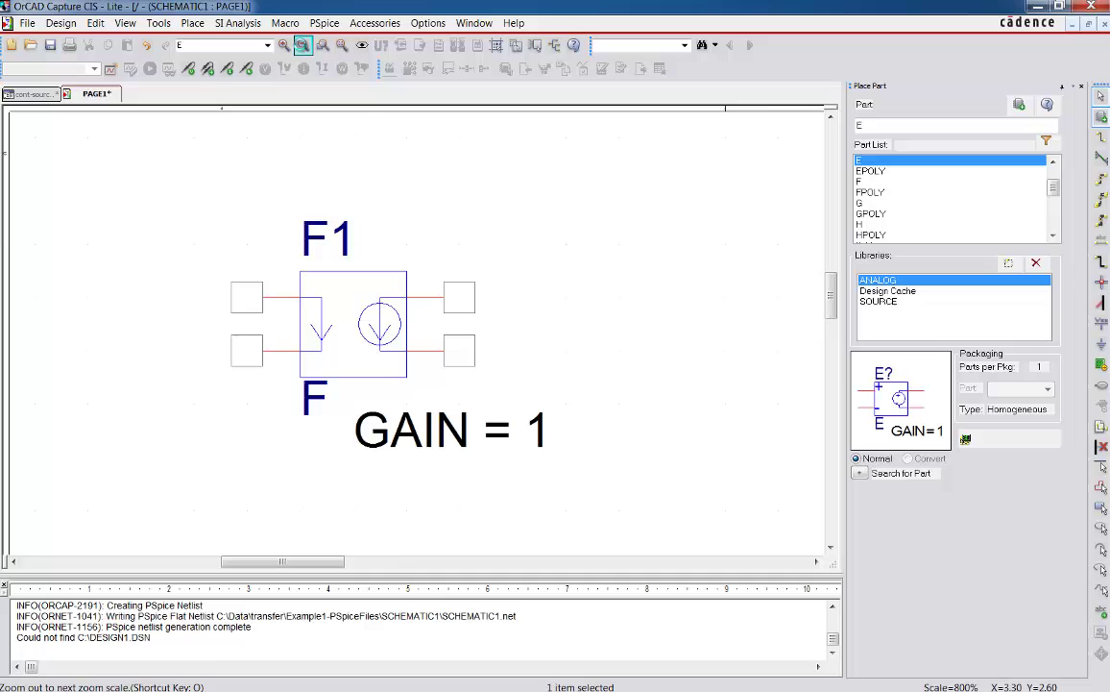
left_click(302, 46)
left_click(303, 46)
left_click(634, 323)
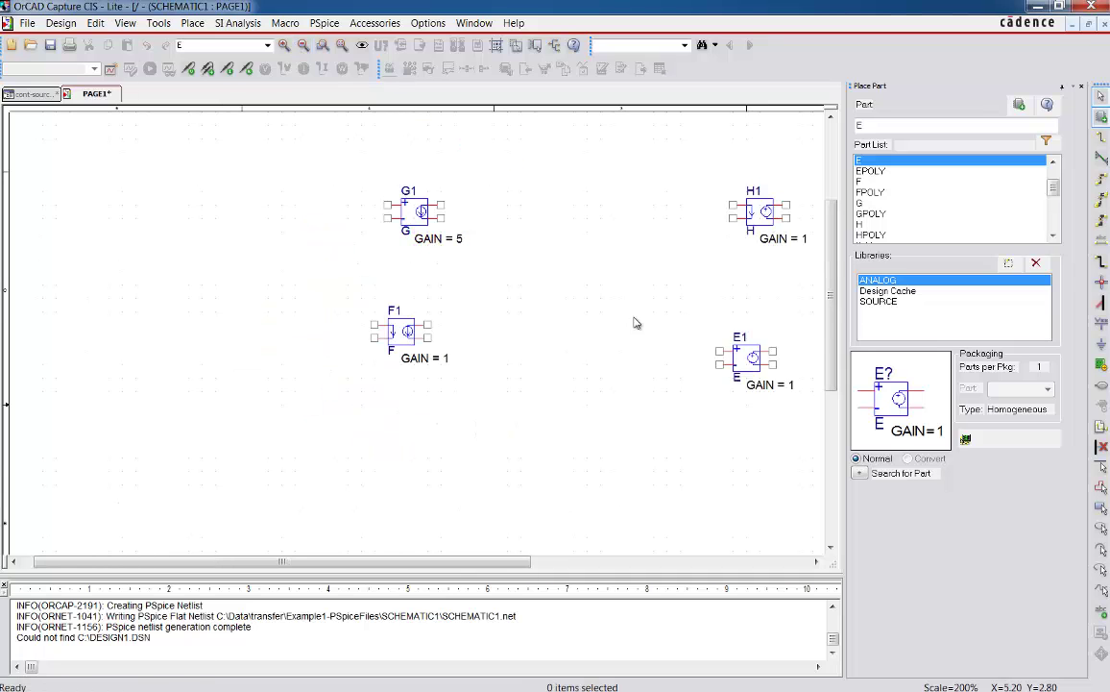
left_click_drag(475, 562, 607, 563)
Delete F1 and E1, and move H1 lower and G1 down and right.
left_click_drag(109, 269, 780, 466)
key("Delete")
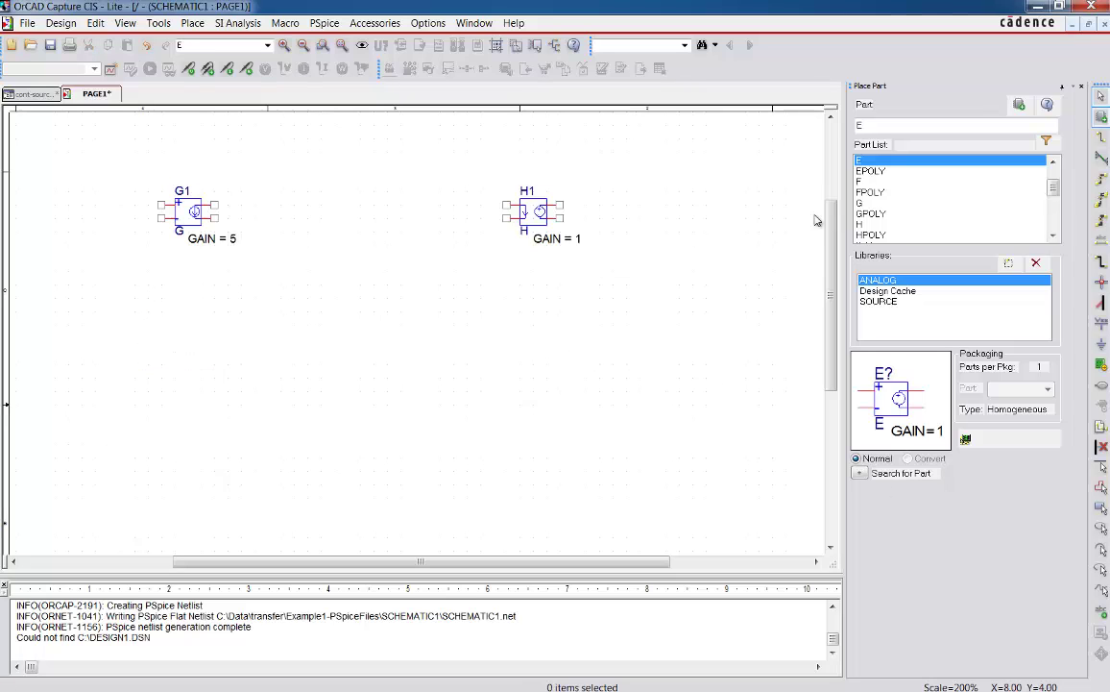
left_click(533, 221)
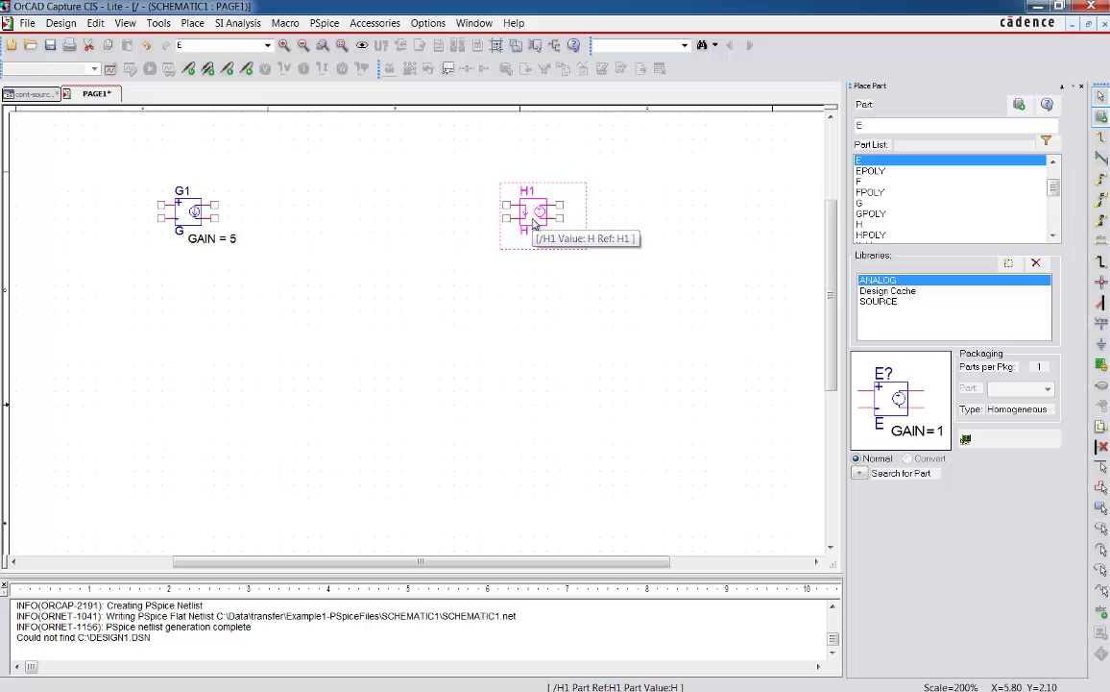
left_click_drag(533, 221, 518, 353)
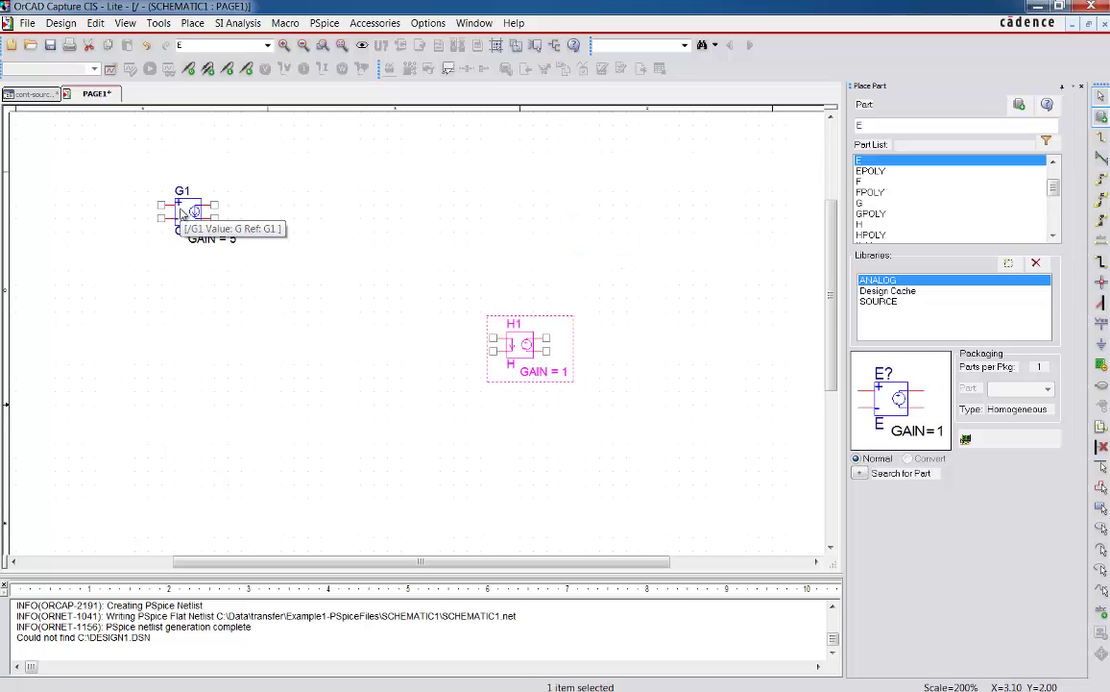
left_click_drag(195, 215, 315, 242)
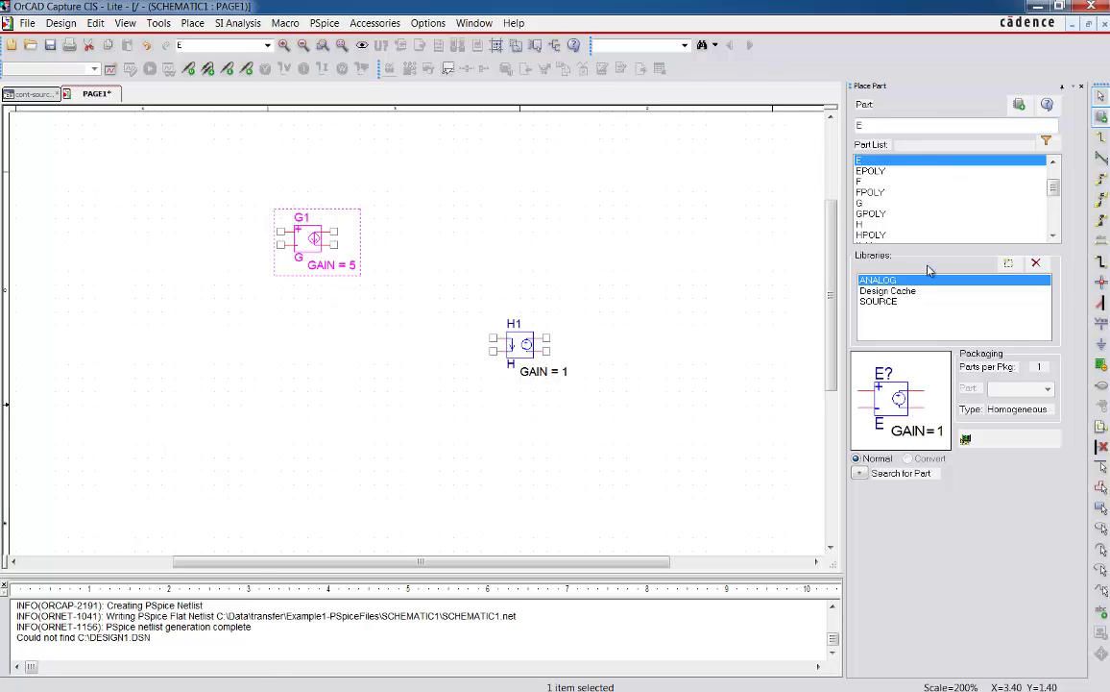
Place an IDC current source I1 from the SOURCE library at the left.
left_click(900, 303)
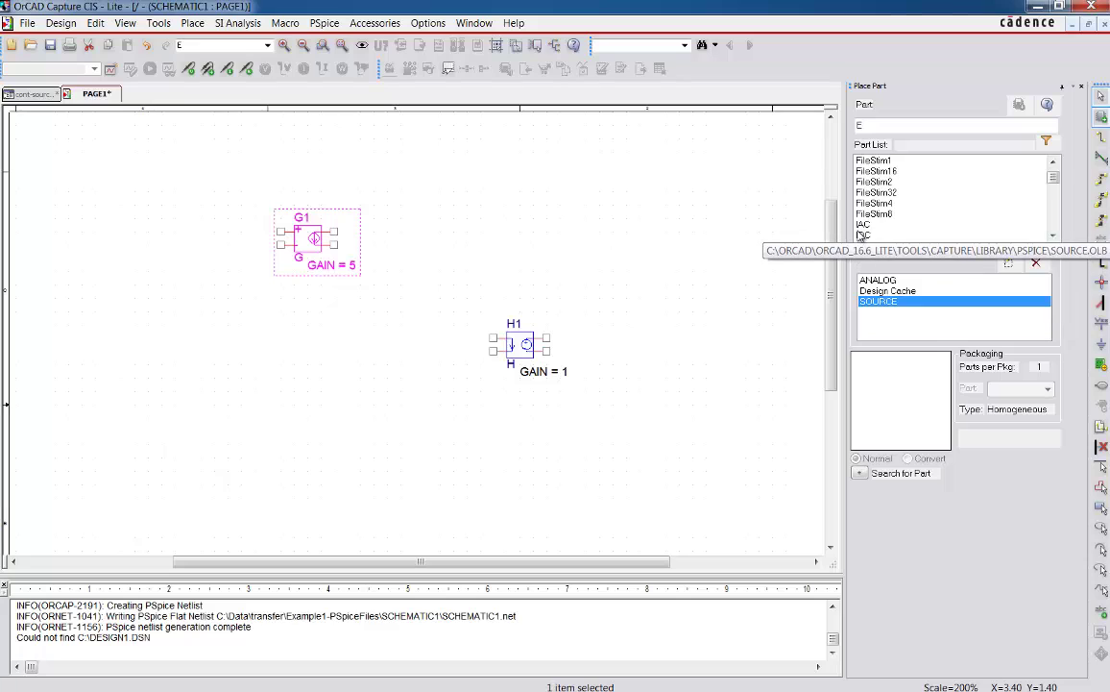
left_click(861, 236)
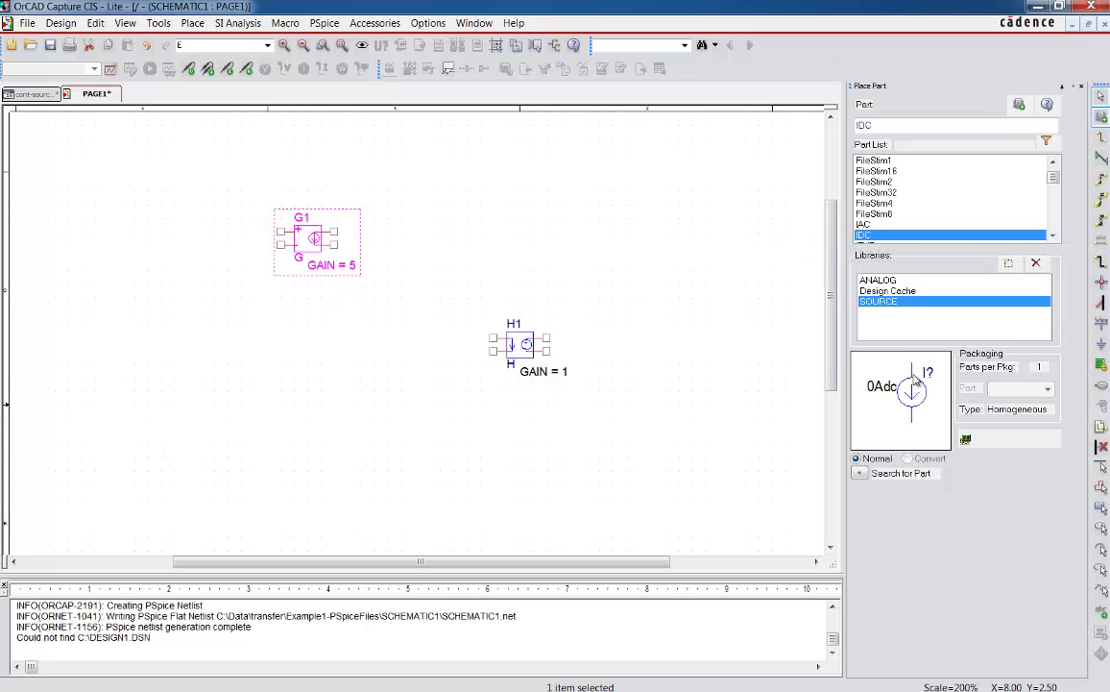
double_click(869, 234)
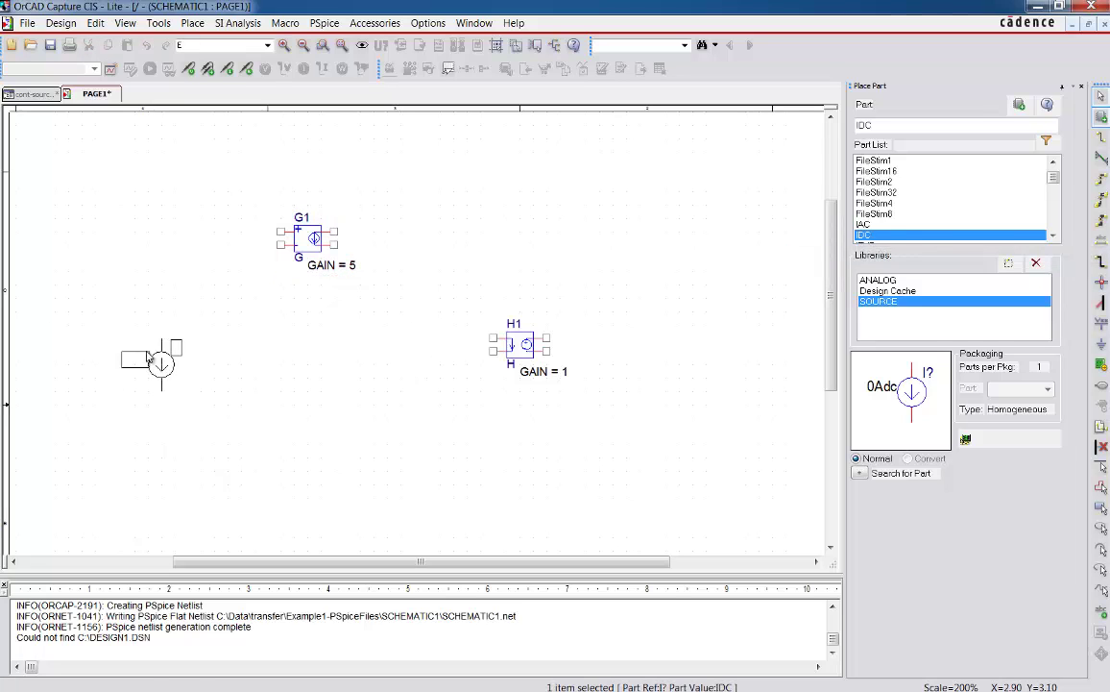
left_click(150, 359)
key("Escape")
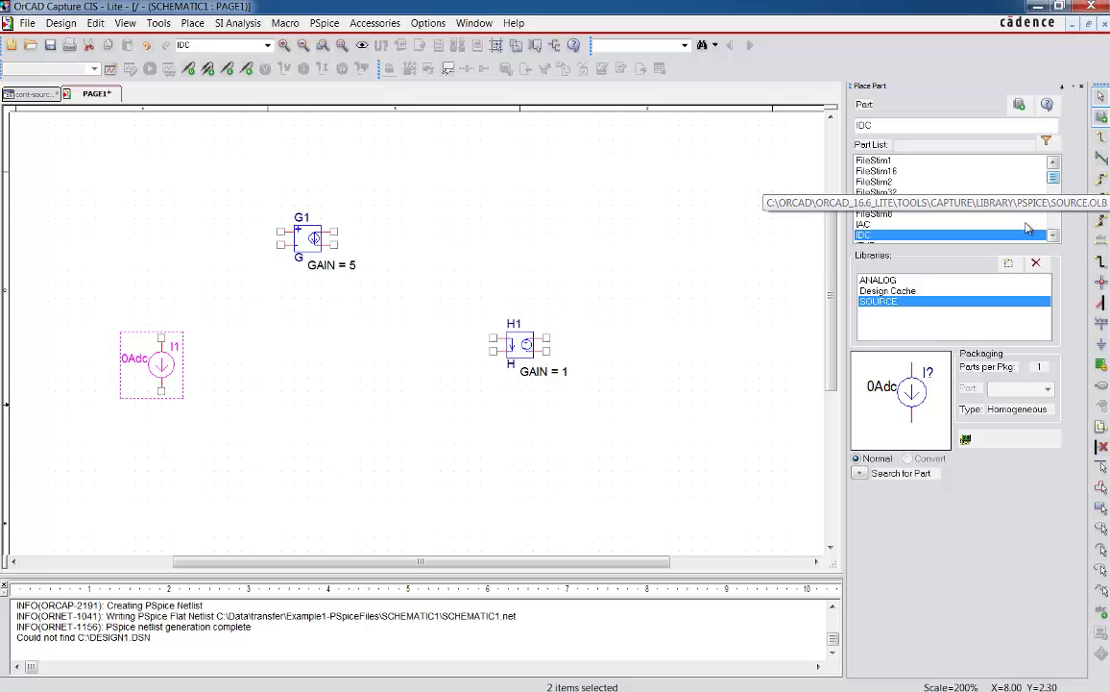
Start placing R resistors from the ANALOG library.
left_click(894, 280)
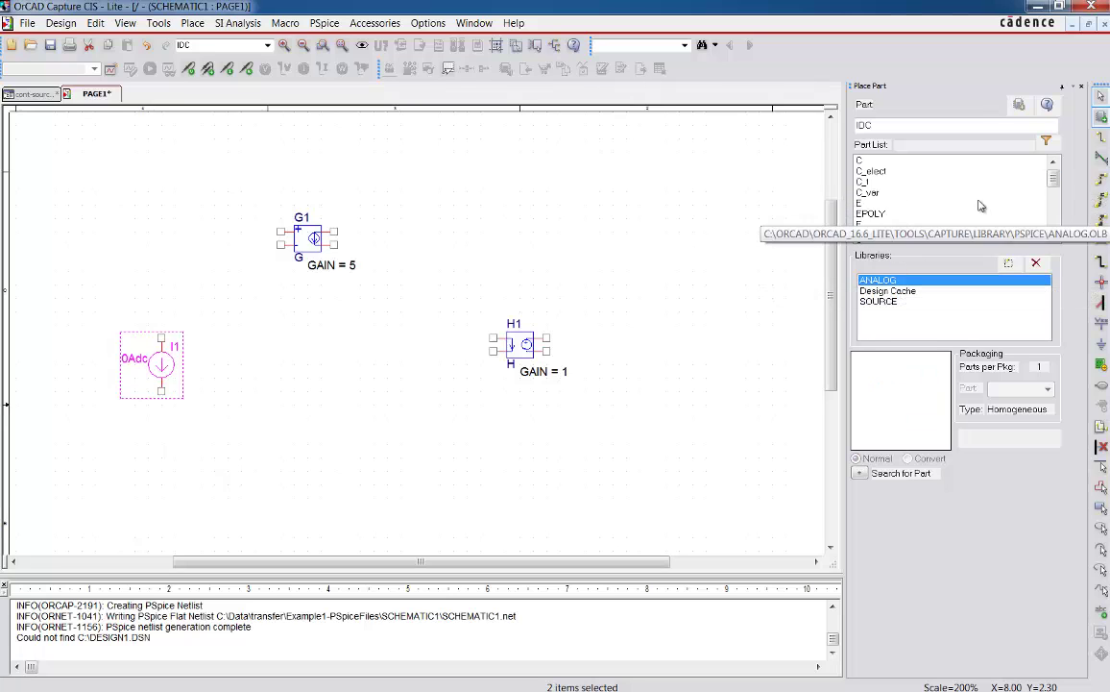
scroll(975, 208, "down", 5)
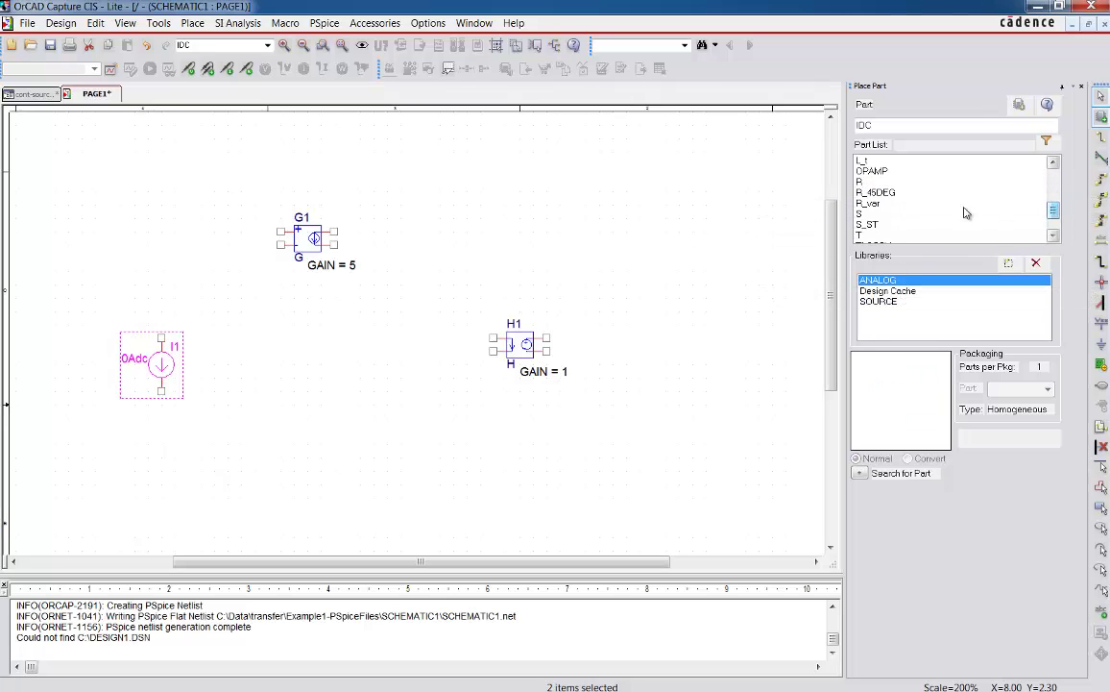
double_click(874, 182)
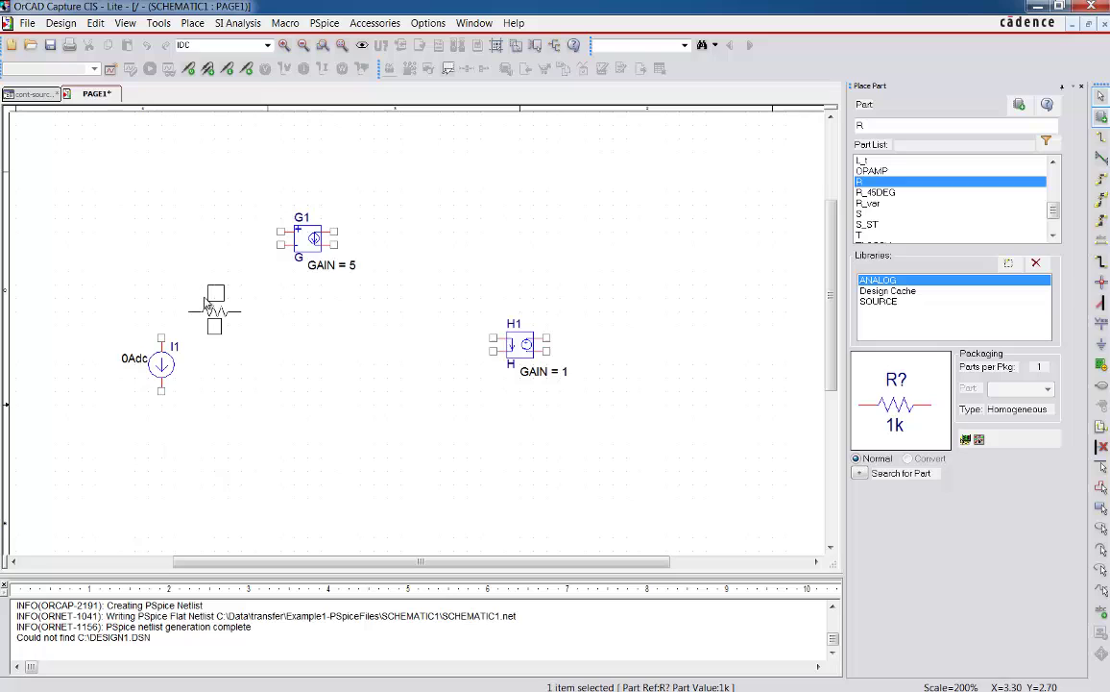
Place resistors R1 right of I1, R2 near the centre and R3 near the top.
left_click(205, 302)
left_click(332, 348)
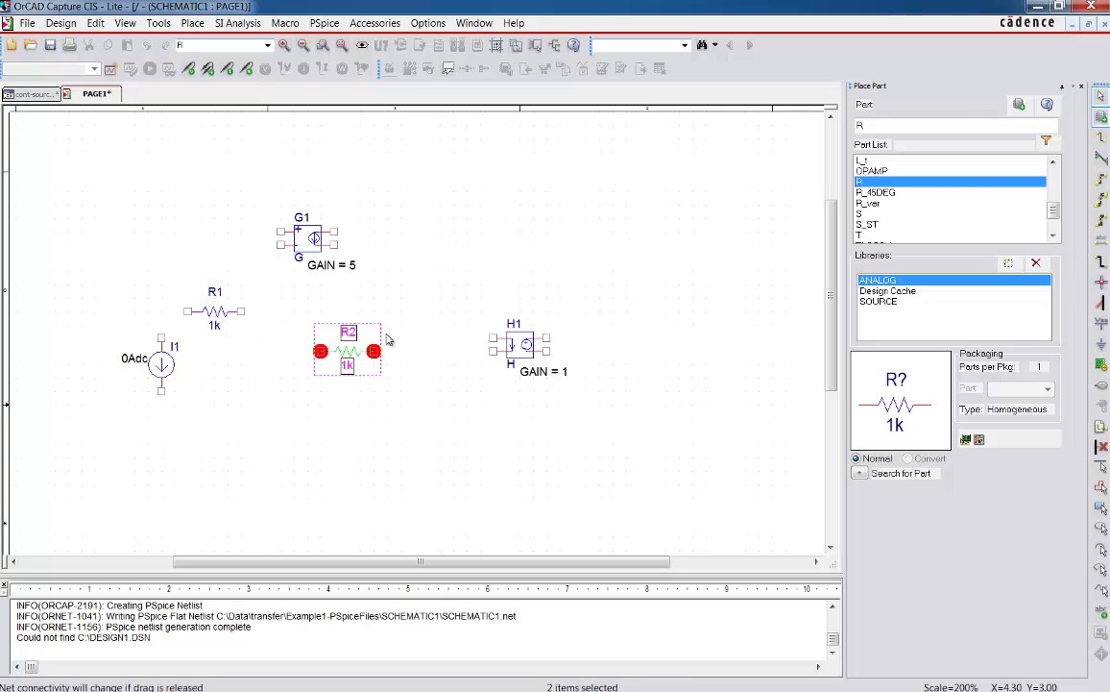
left_click(571, 163)
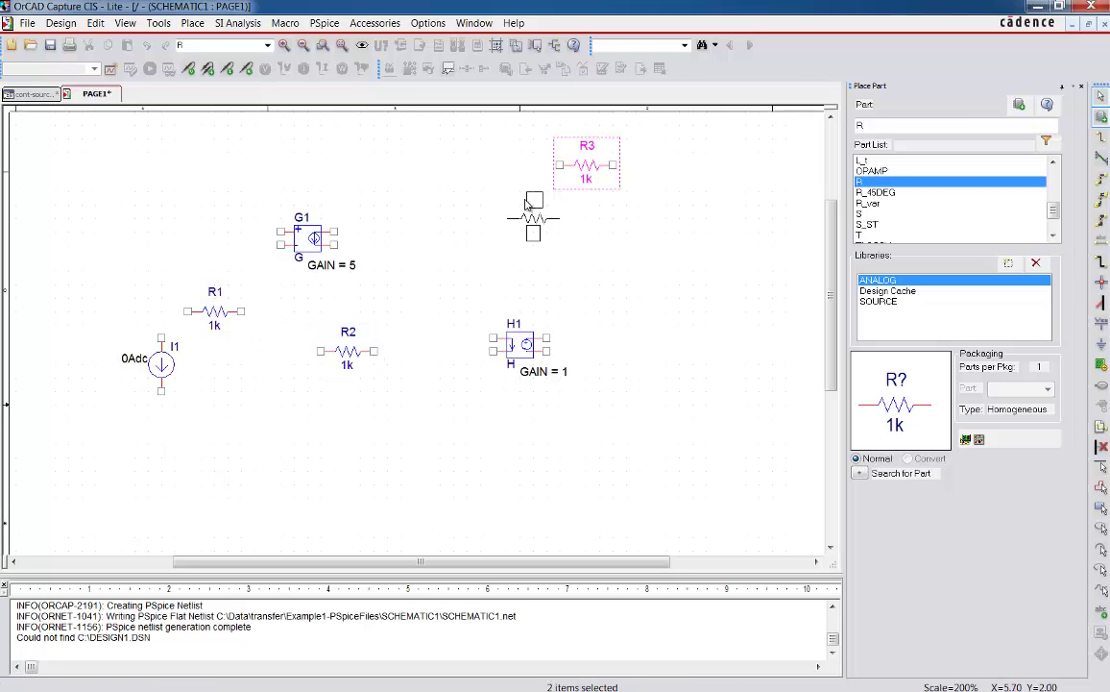
key("Escape")
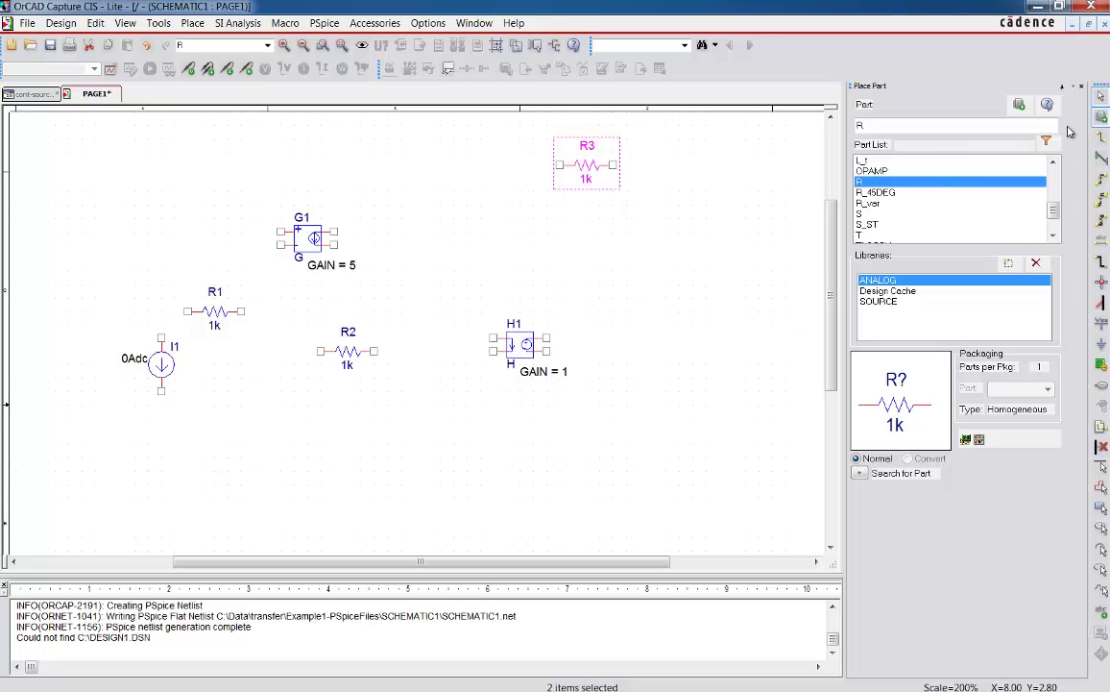
Wire I1's top pin to R1, G1's left pin to that junction, and G1's lower pin to R1's right end.
left_click(1102, 137)
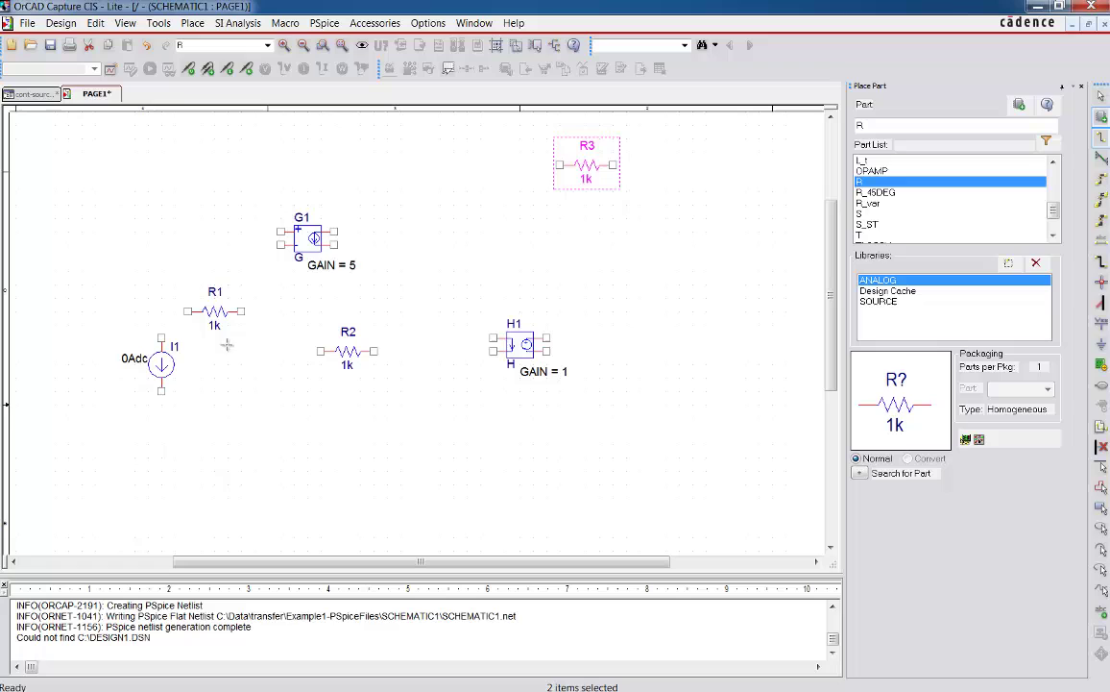
left_click(163, 337)
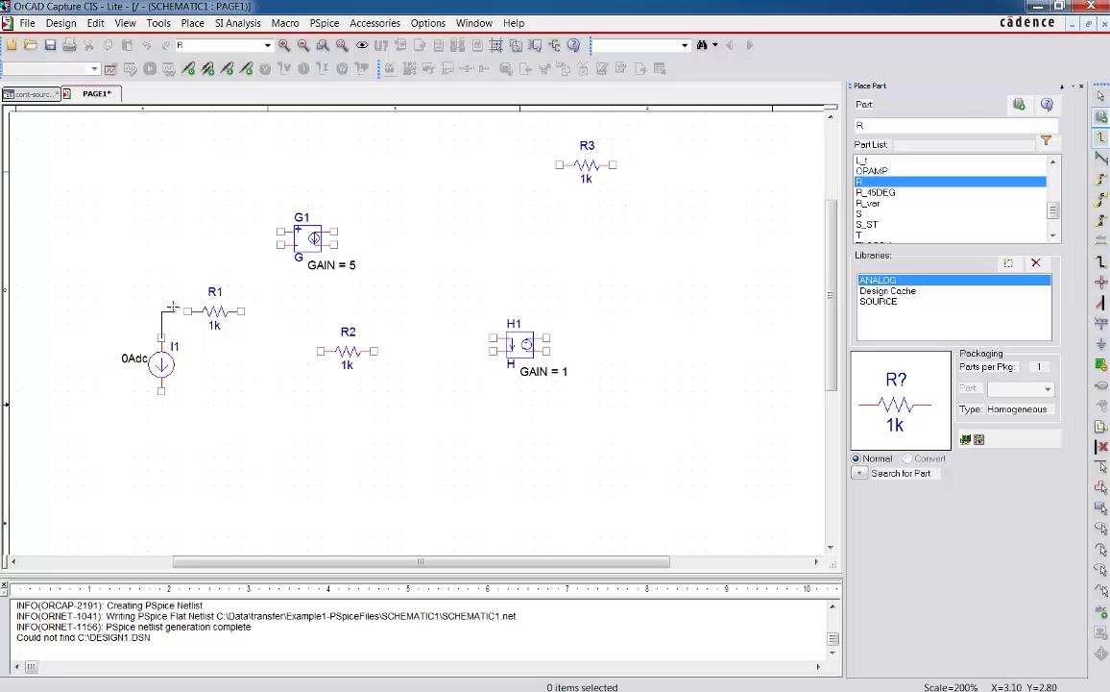
left_click(187, 311)
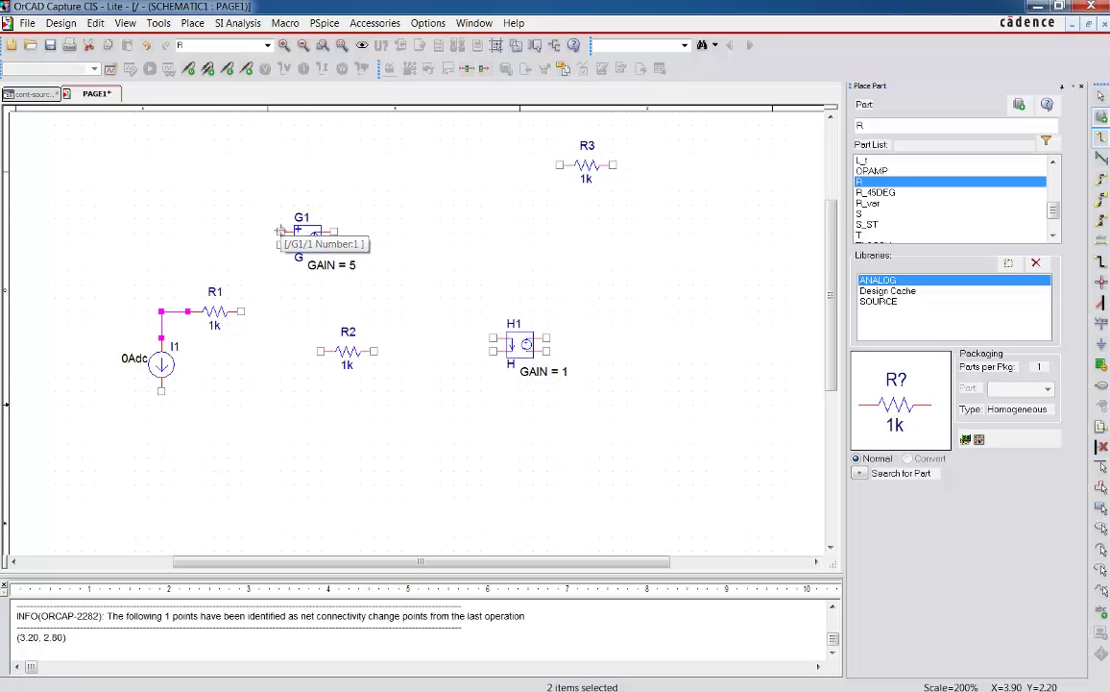
left_click(277, 232)
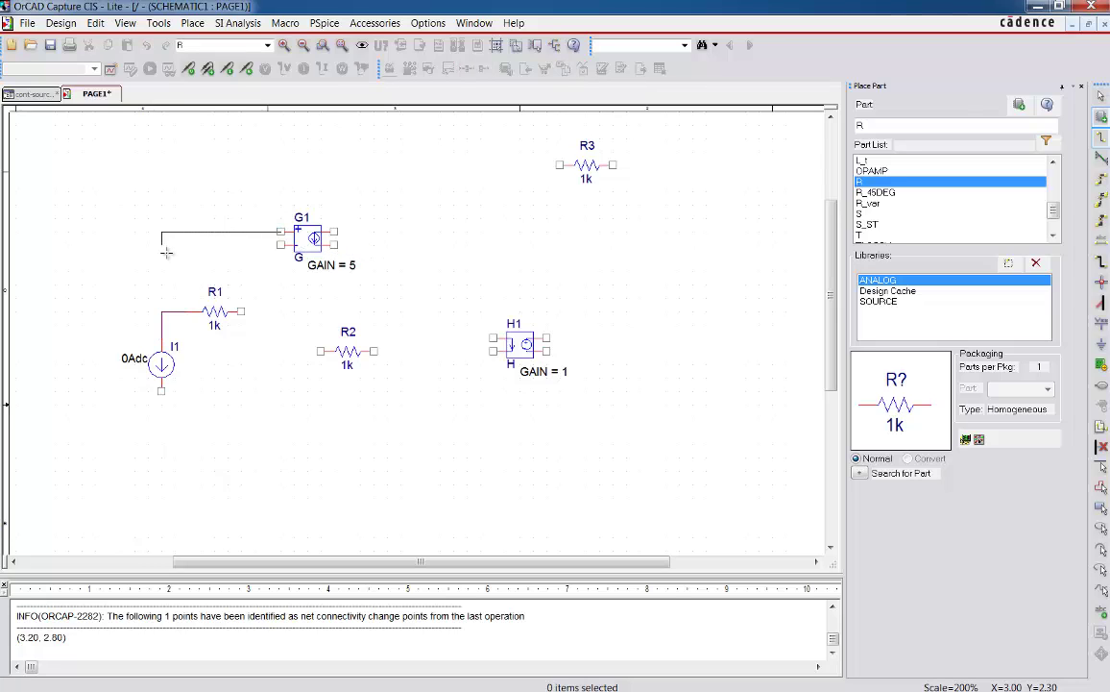
left_click(173, 311)
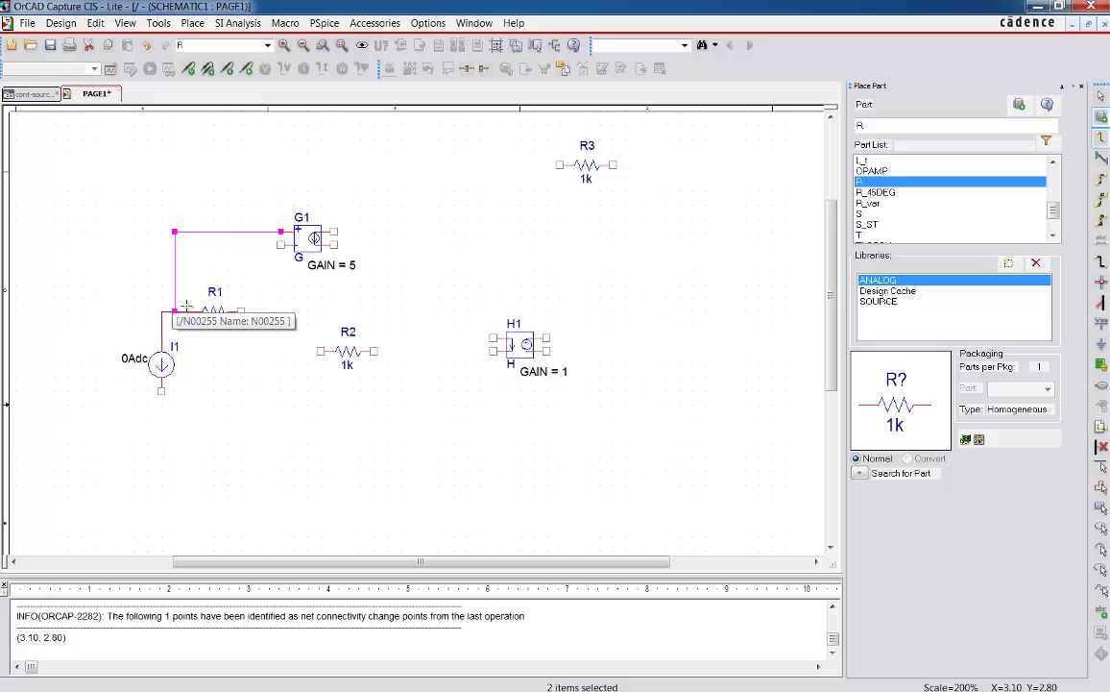
left_click(280, 245)
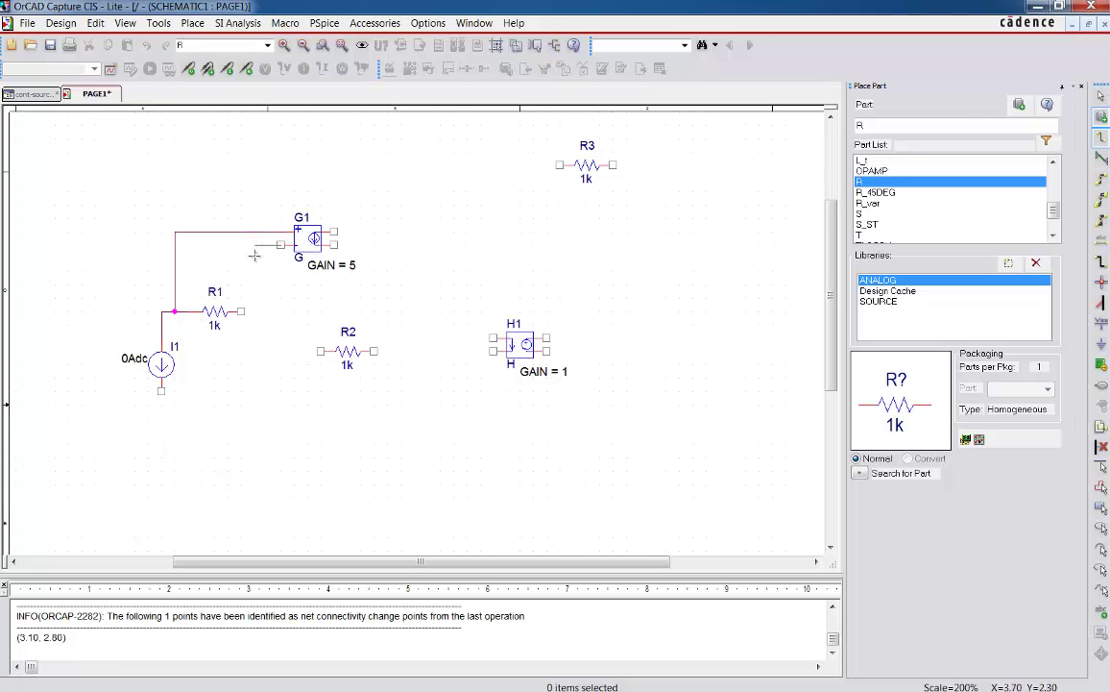
left_click(241, 311)
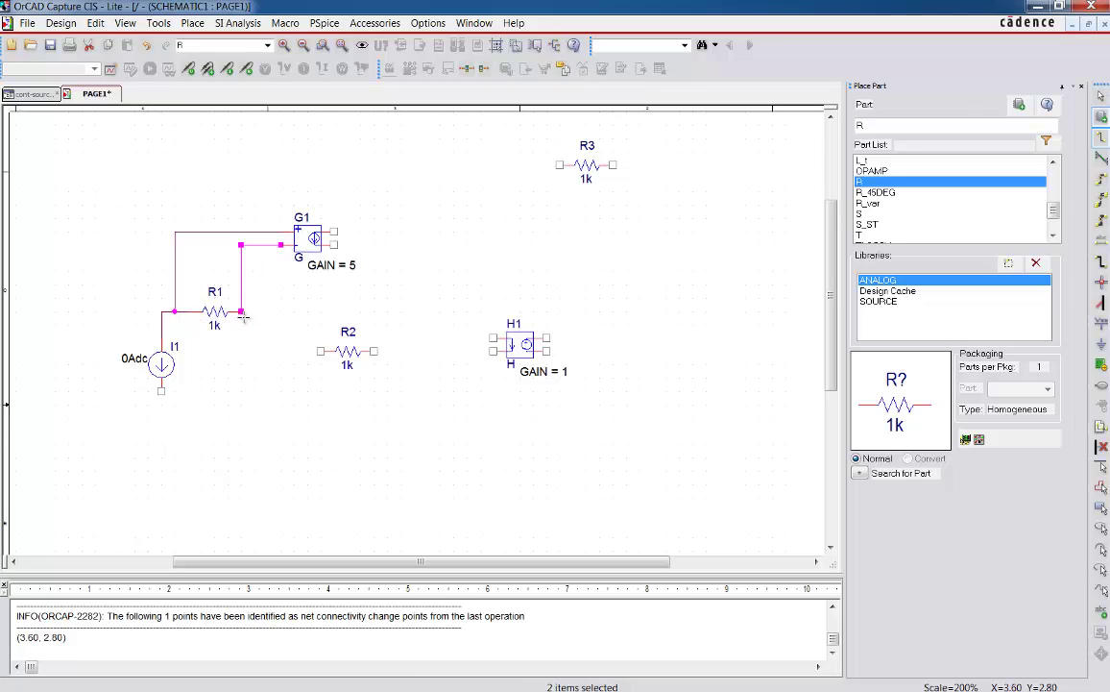
left_click(348, 366)
Change R2's value from 1k to 10k.
double_click(348, 366)
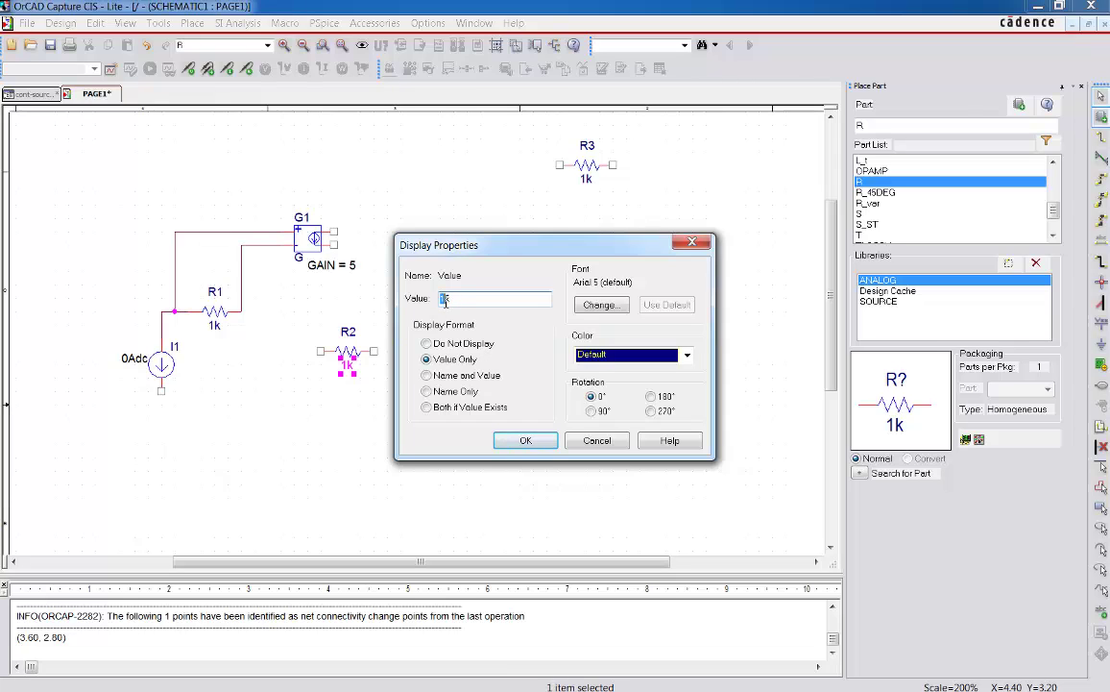
type("0")
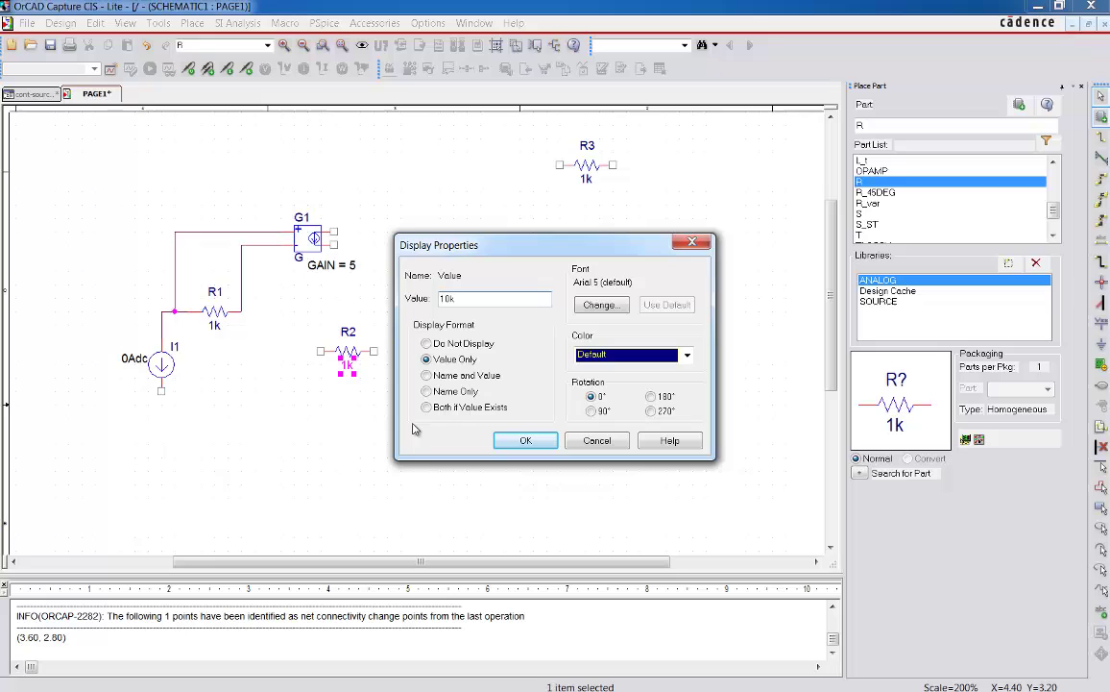
left_click(525, 440)
left_click(402, 413)
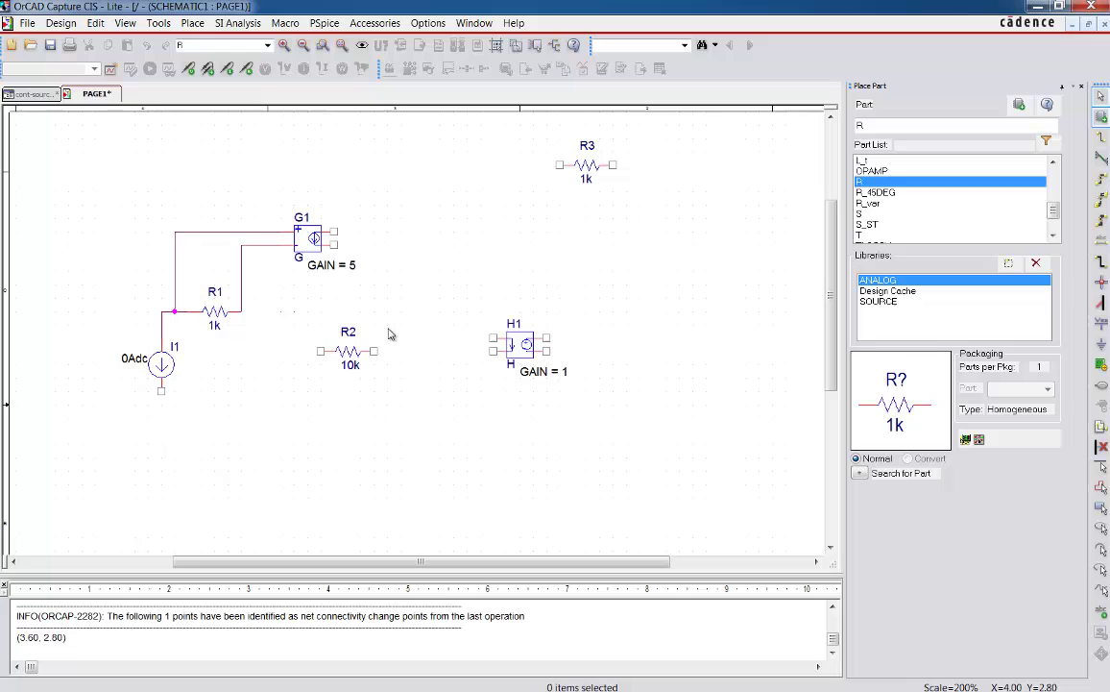
Move R2 just right of R1 and wire R1's right end to R2's left pin.
left_click_drag(281, 312, 438, 415)
mouse_move(344, 355)
left_mouse_down()
mouse_move(279, 317)
mouse_move(308, 318)
left_mouse_up()
left_click(281, 345)
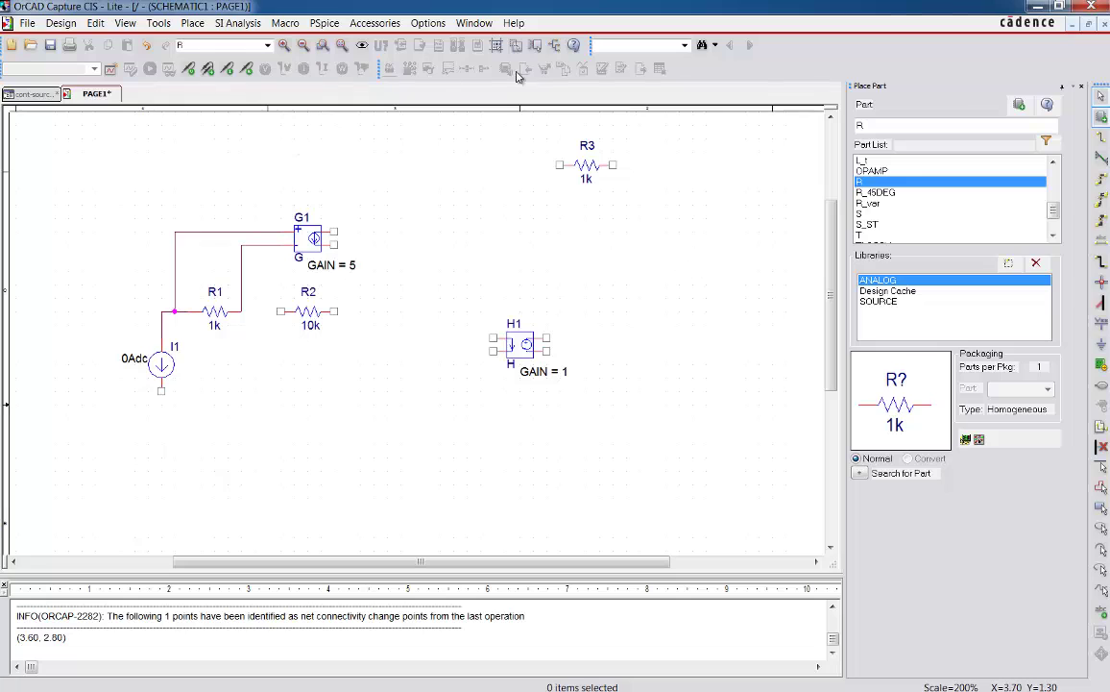
left_click(1101, 137)
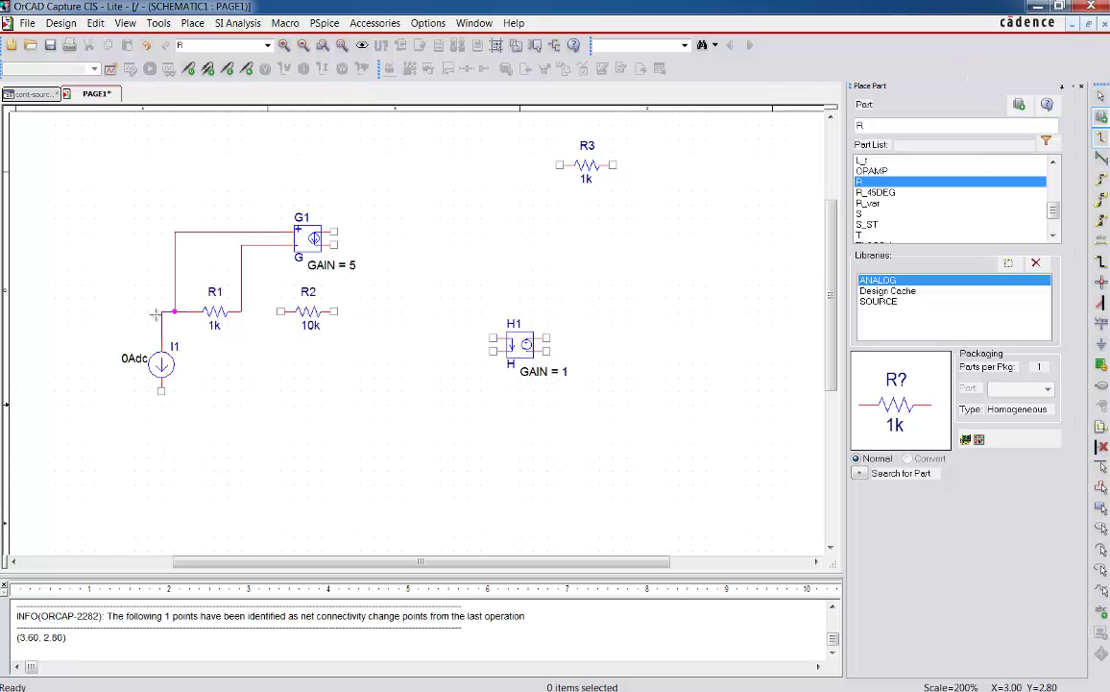
left_click(279, 312)
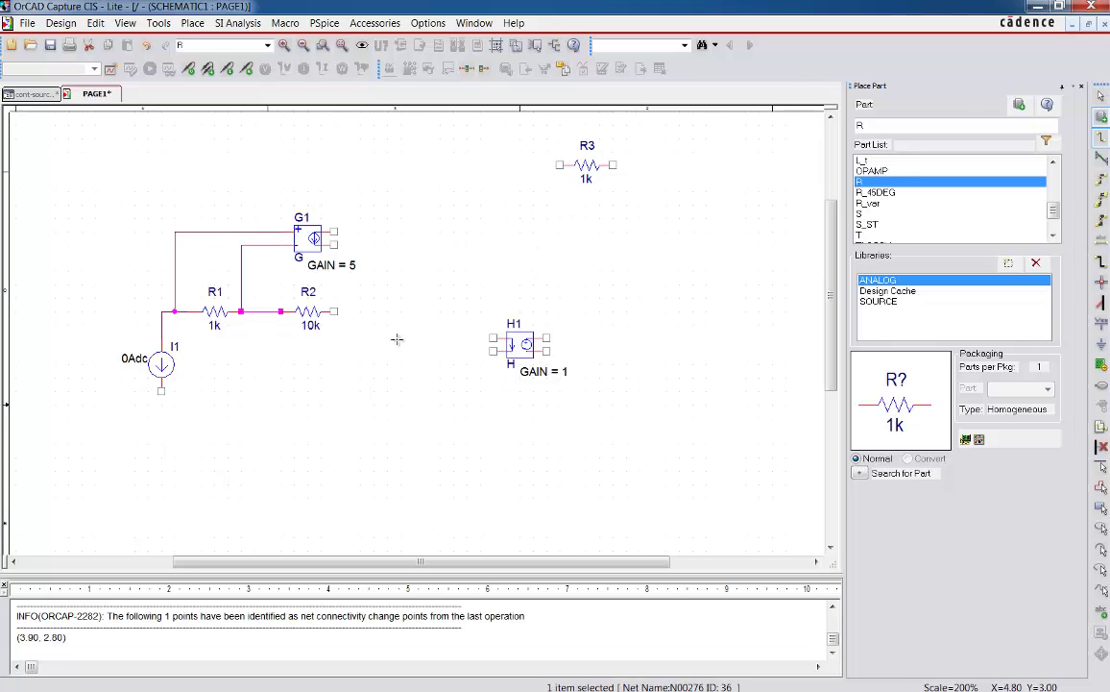
Move R3 between R2 and H1, rotate it vertical, and set its value to 50k.
left_click(576, 164)
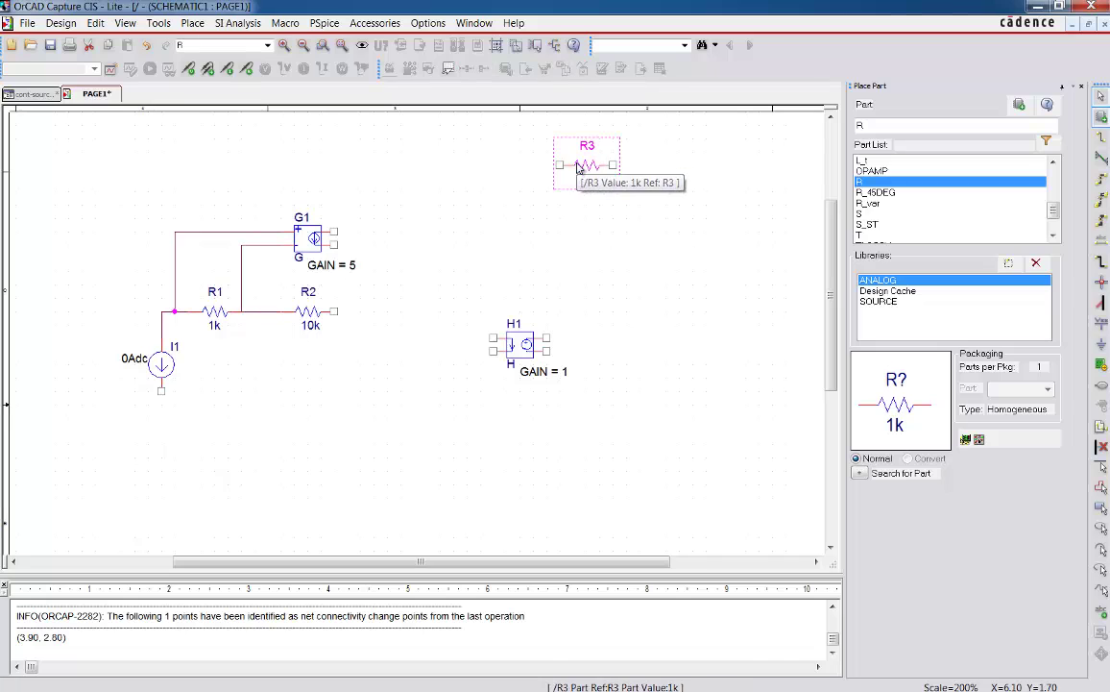
left_click_drag(577, 164, 358, 338)
right_click(382, 336)
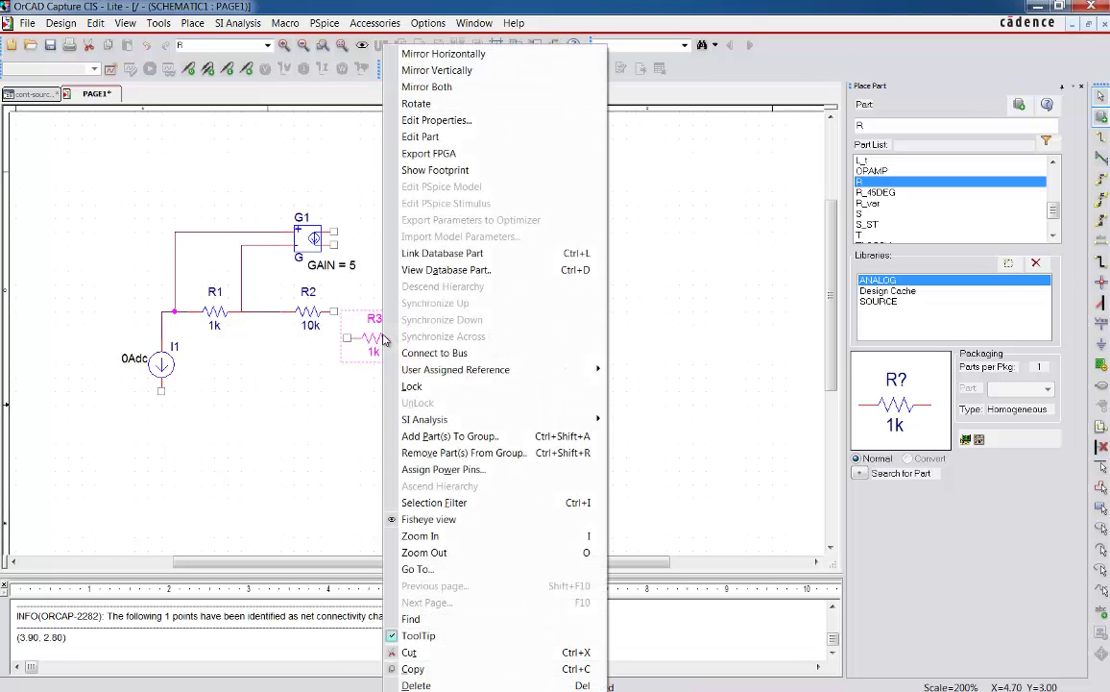
left_click(418, 103)
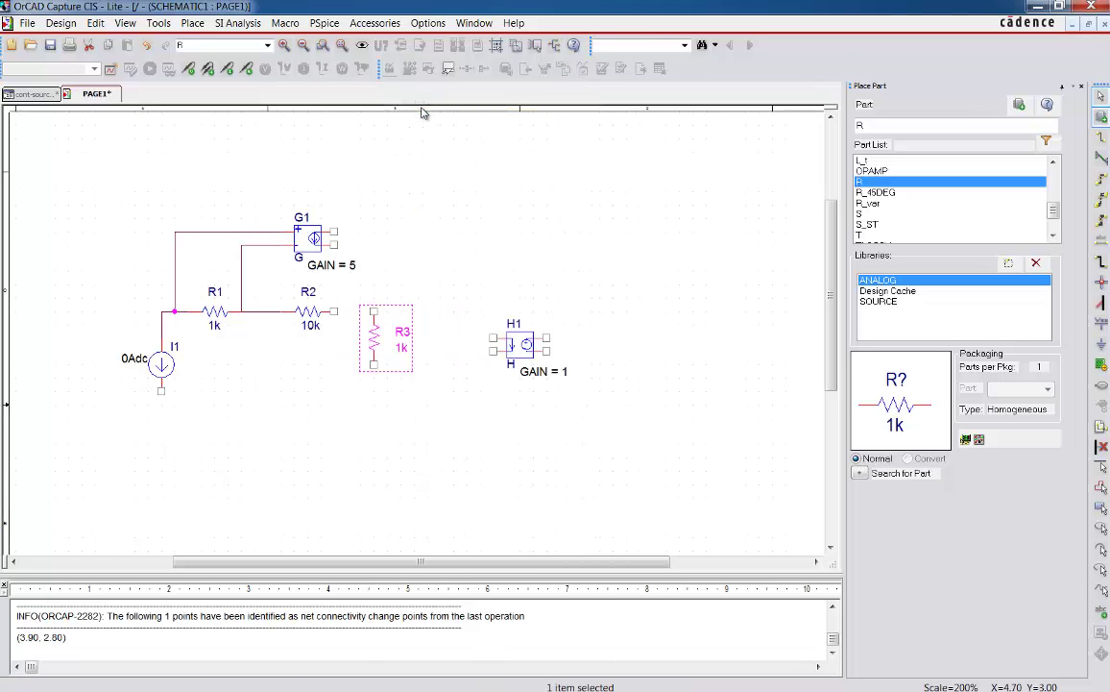
left_click(351, 326)
left_click(402, 349)
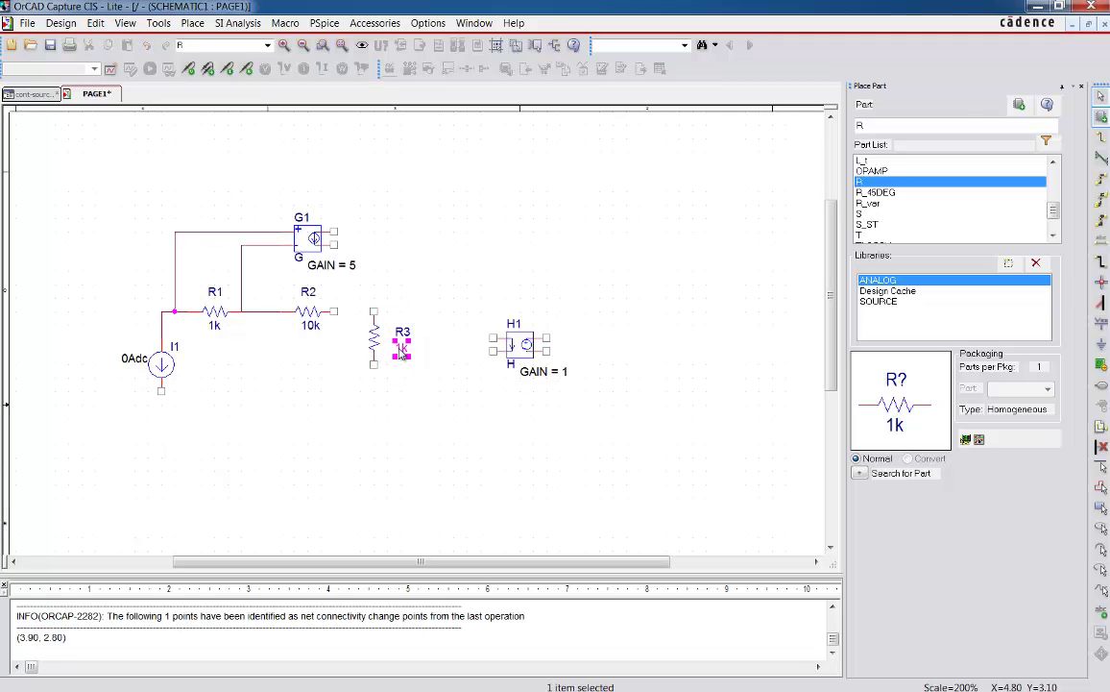
double_click(401, 351)
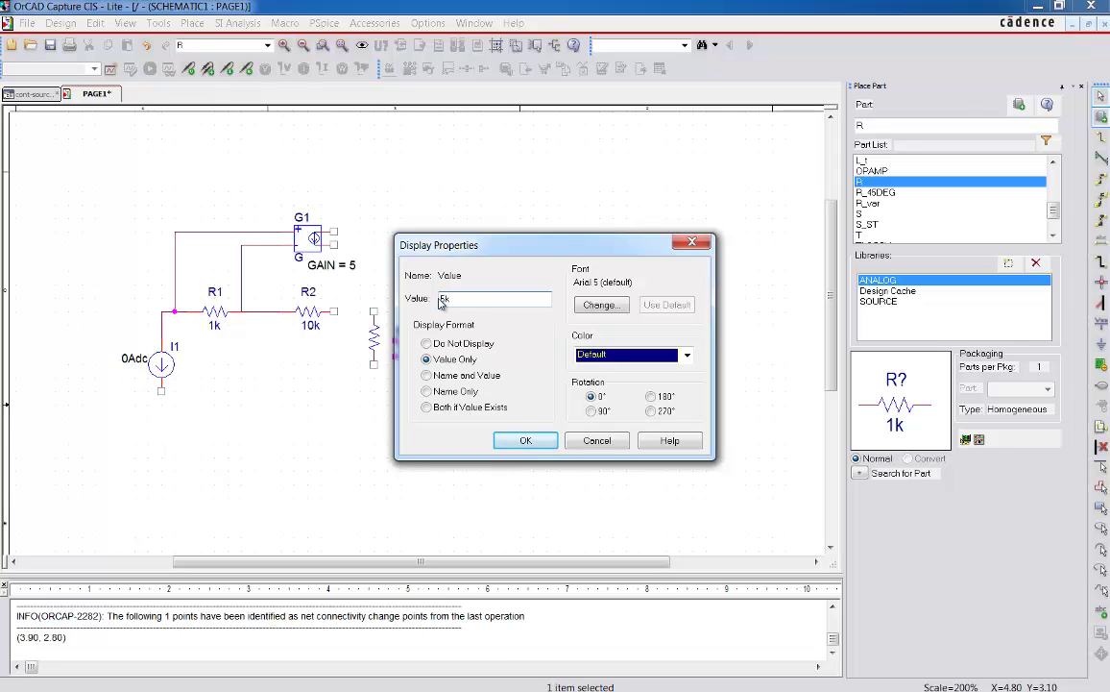
type("50k")
left_click(528, 439)
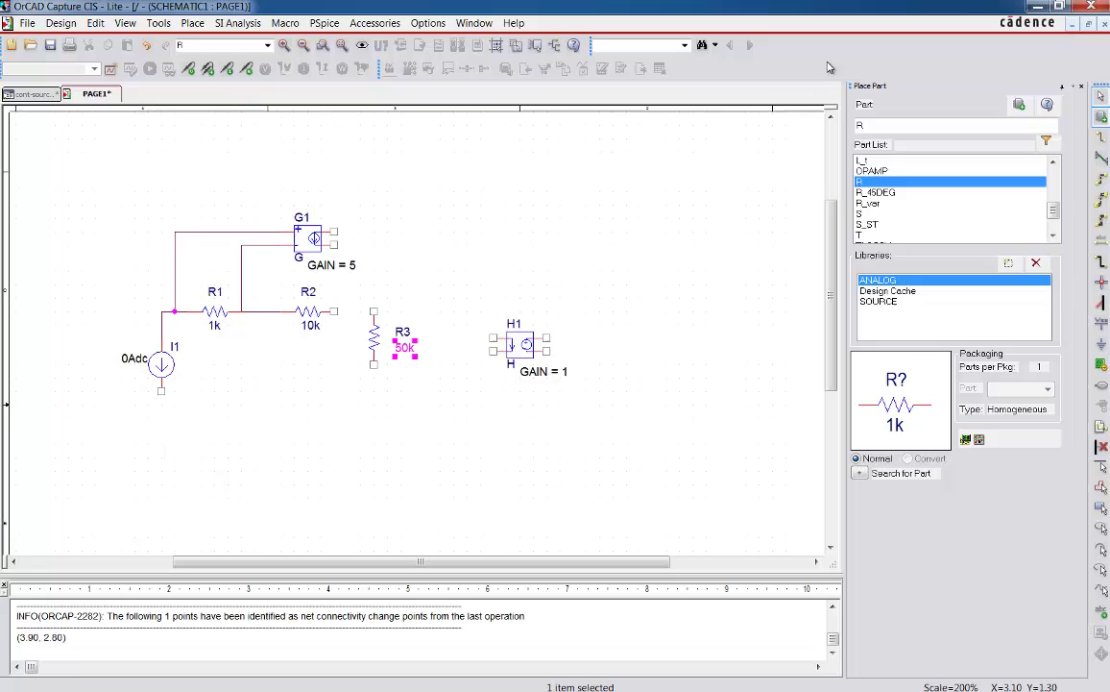
Wire H1's left pin to R3's bottom and H1's lower pin around to I1's bottom.
left_click(1102, 135)
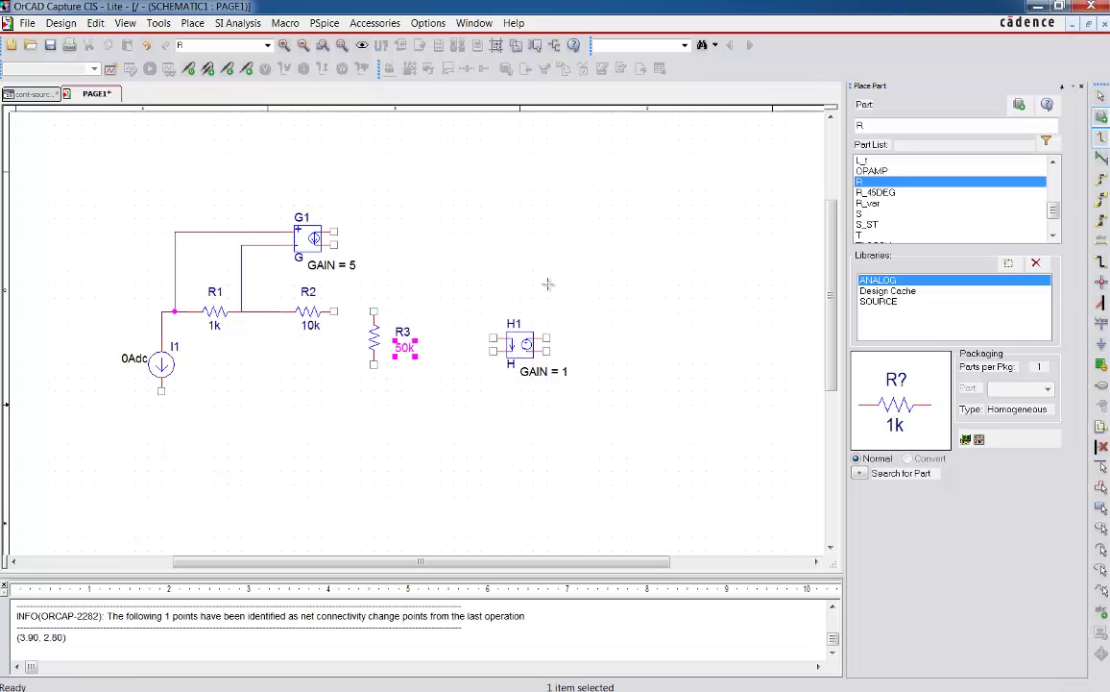
left_click(492, 338)
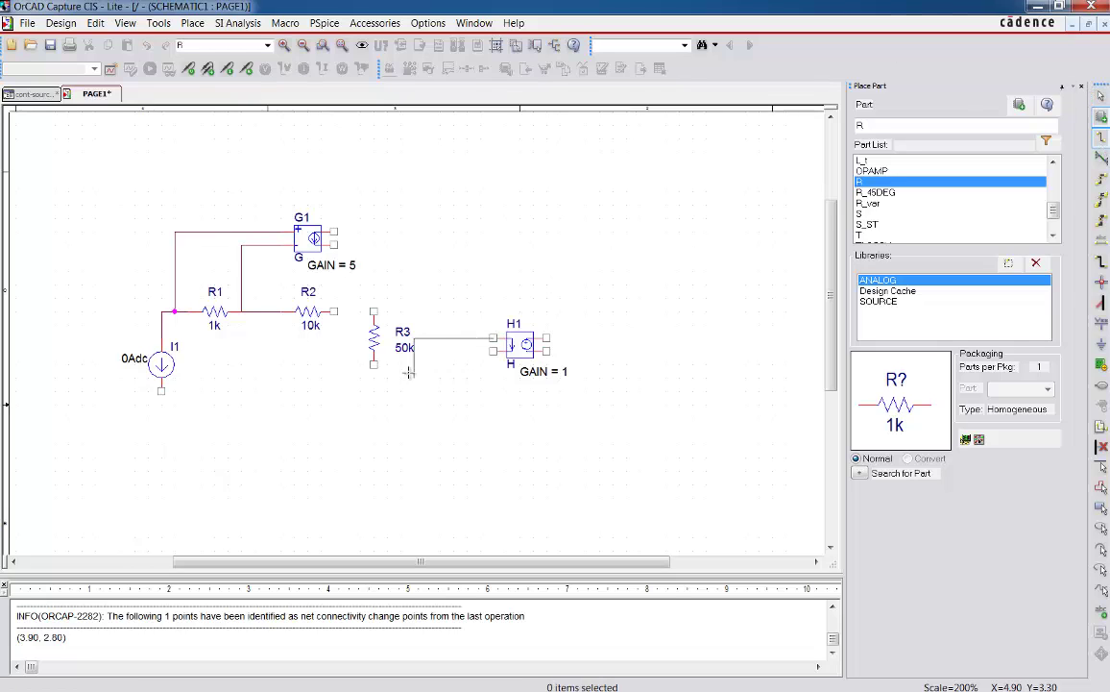
left_click(453, 373)
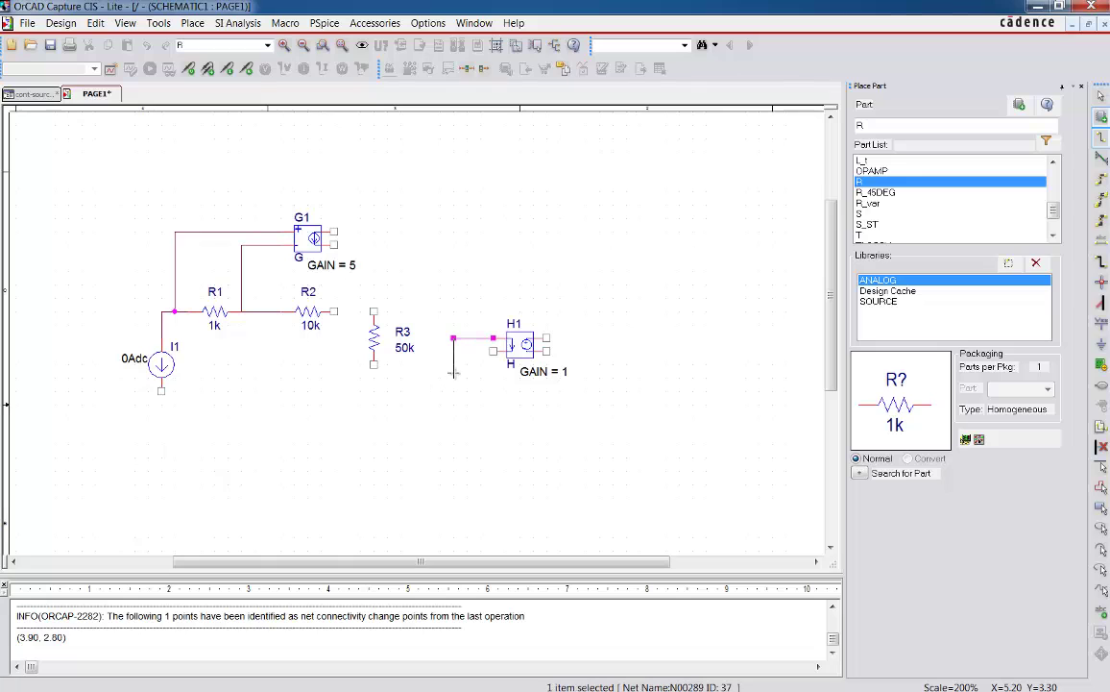
left_click(373, 370)
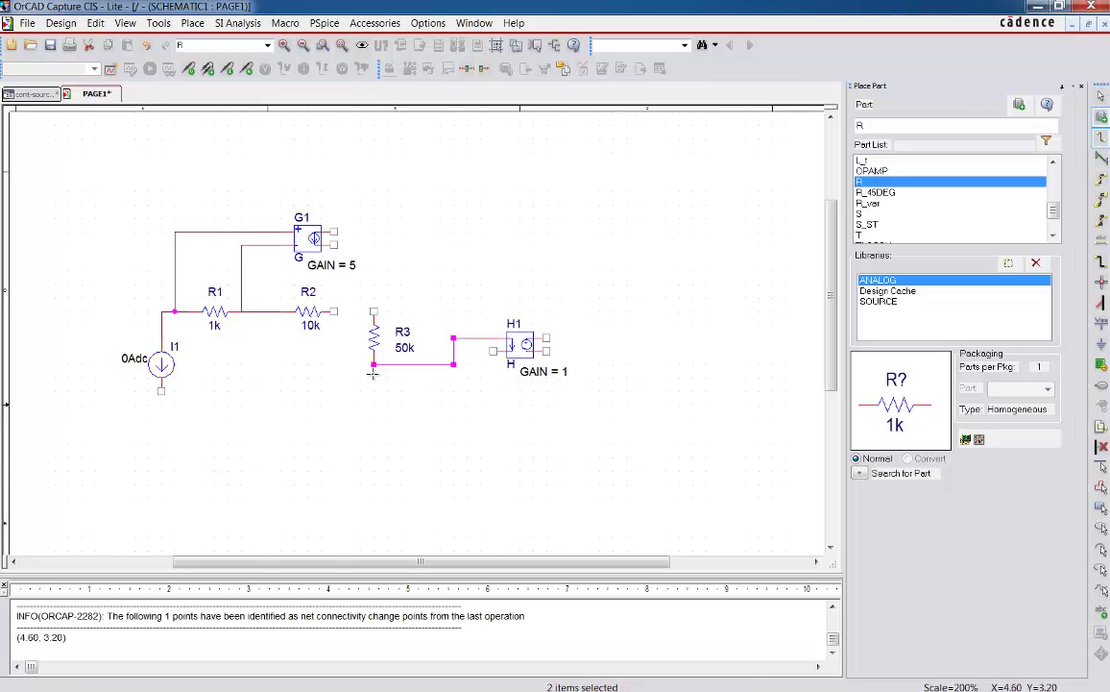
left_click(493, 350)
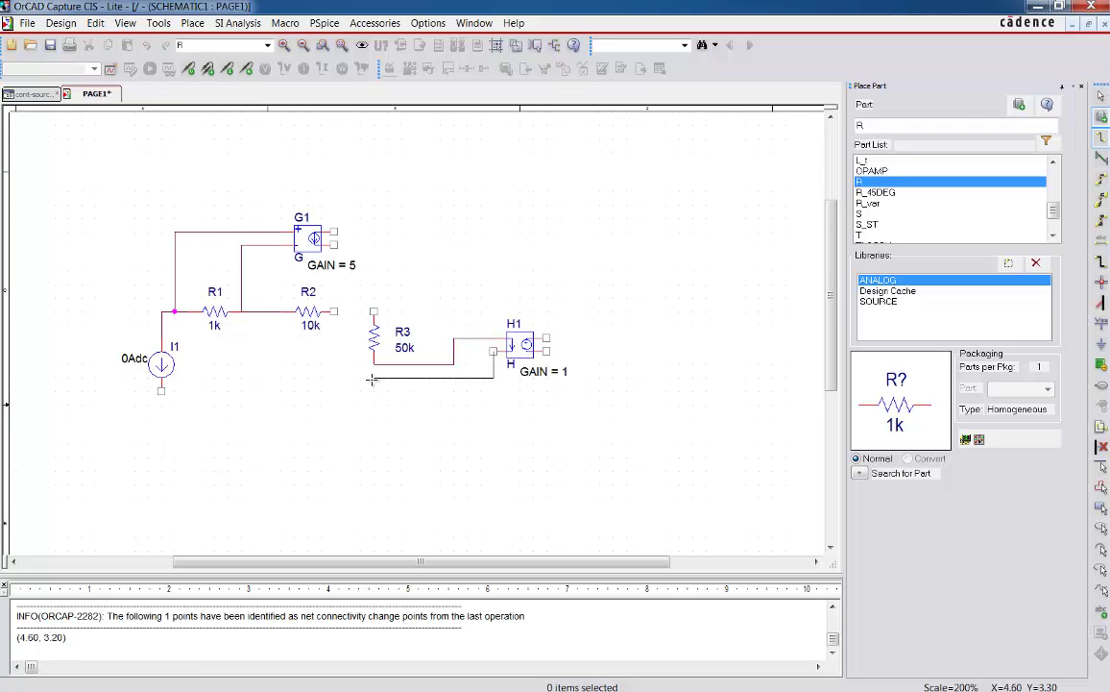
left_click(336, 390)
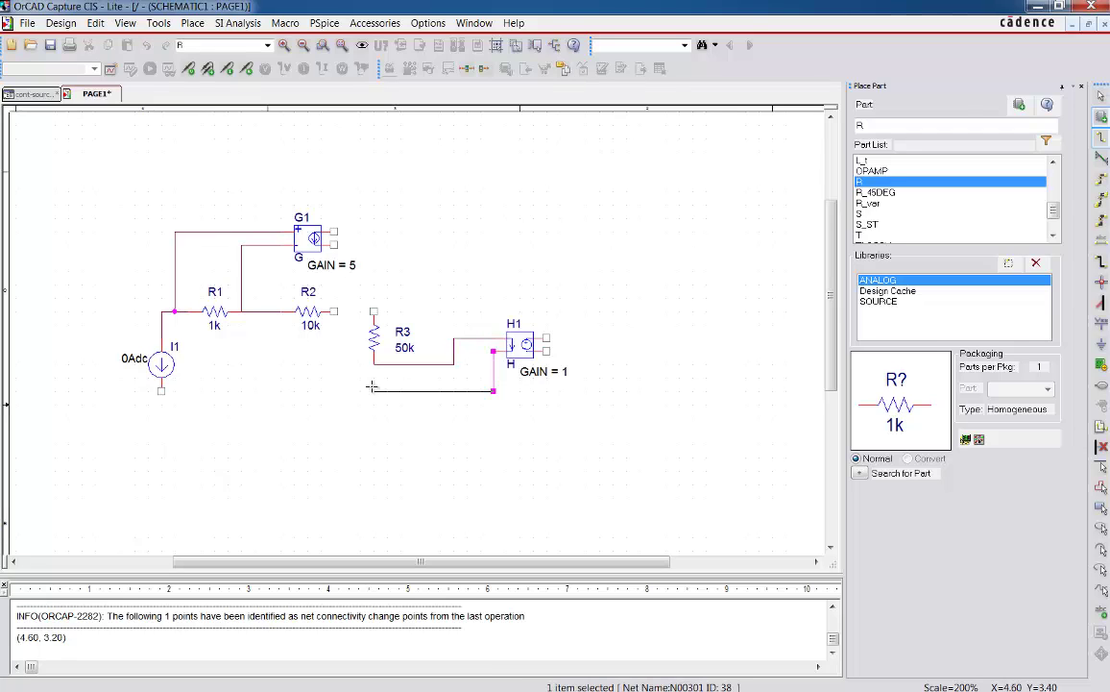
left_click(161, 390)
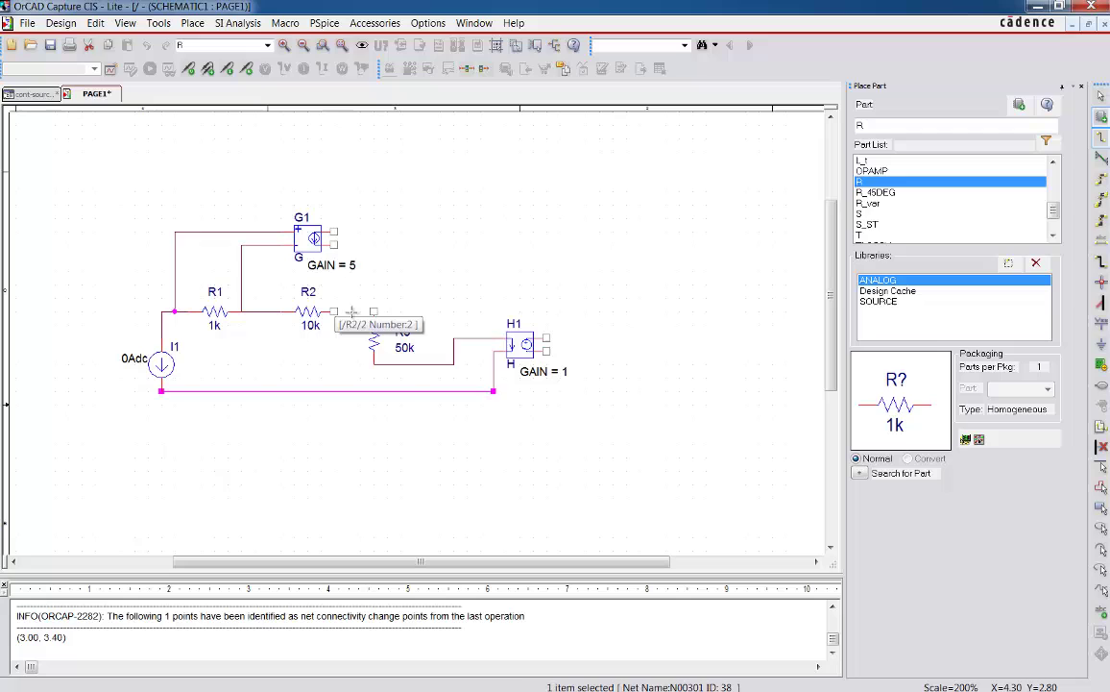
Wire R2 to R3's top, join G1's lower output there, and extend G1's upper output right.
left_click(352, 312)
left_click(373, 311)
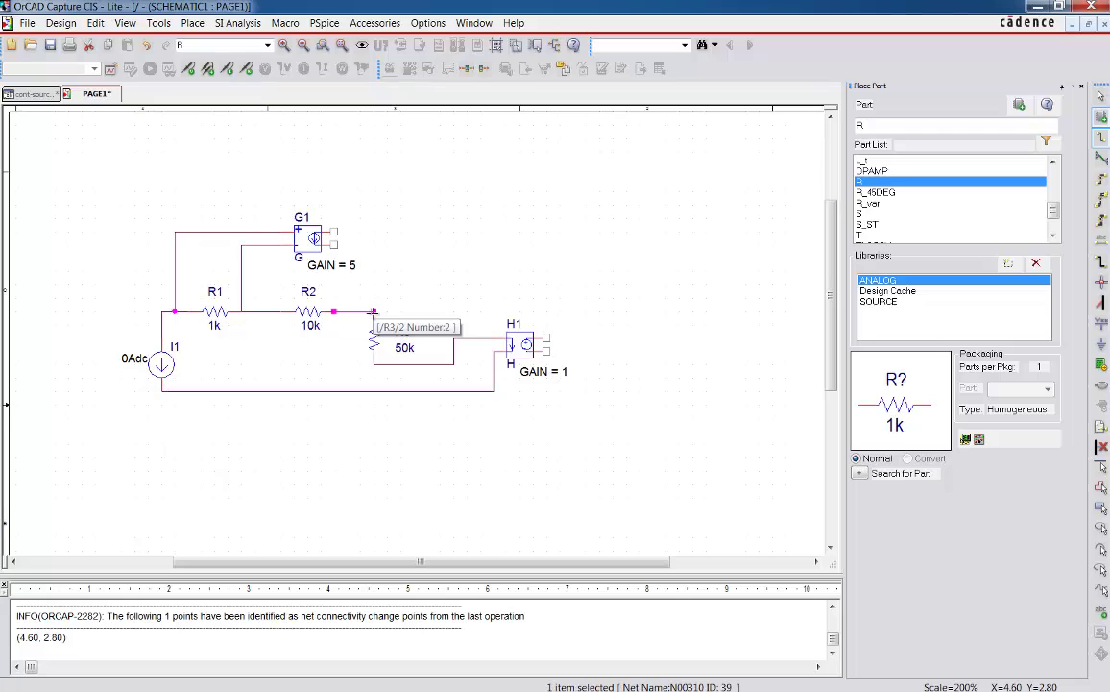
left_click(334, 246)
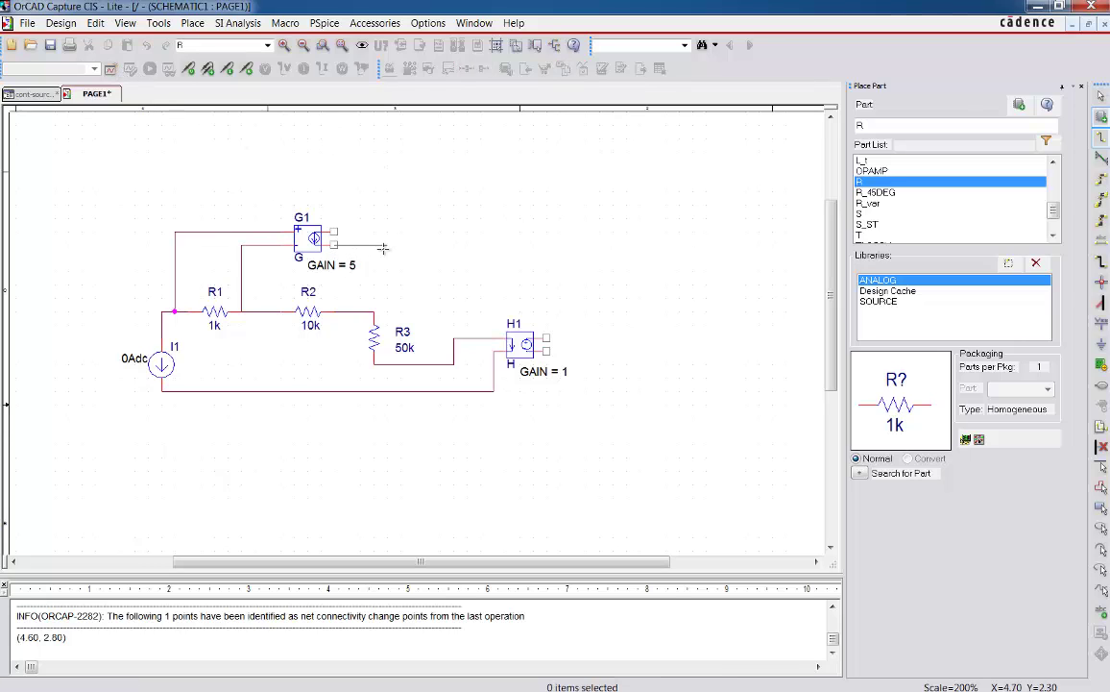
left_click(373, 311)
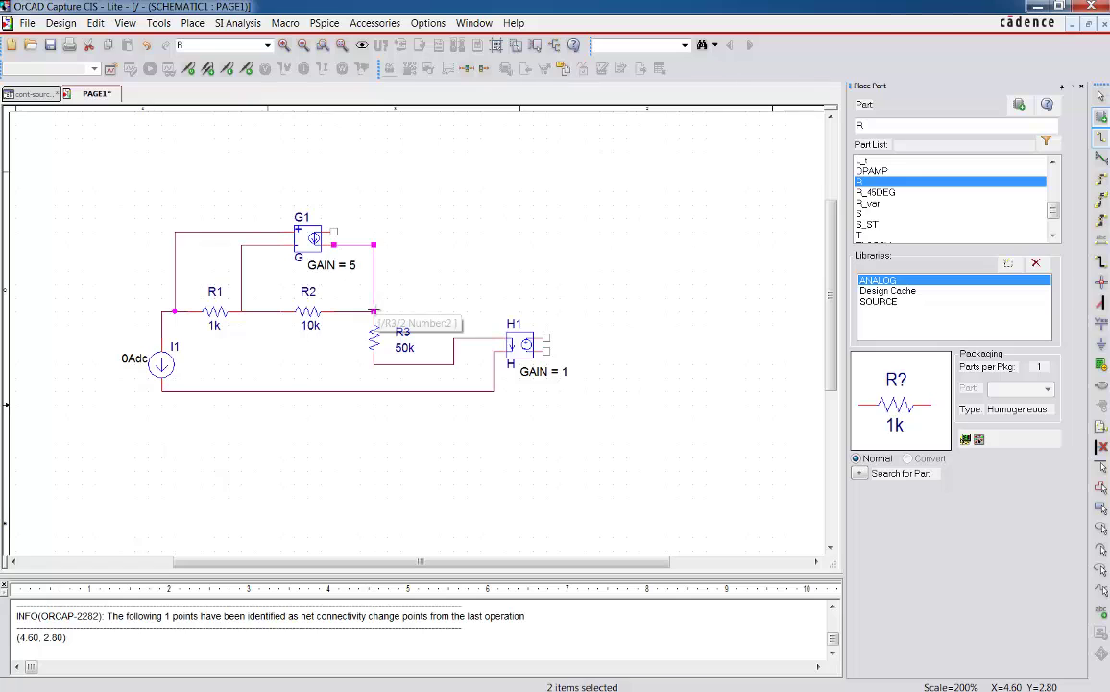
left_click(336, 231)
left_click(546, 232)
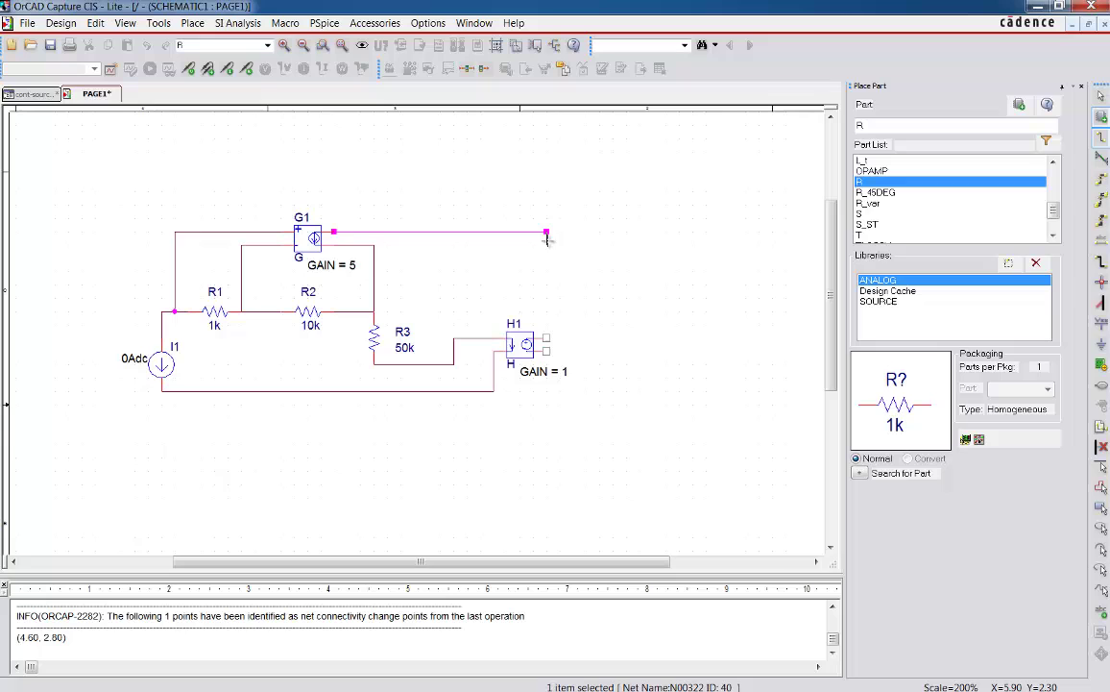
Place a 1k resistor R4 right of G1, rotate it vertical, and shift it under the top wire's end.
double_click(881, 184)
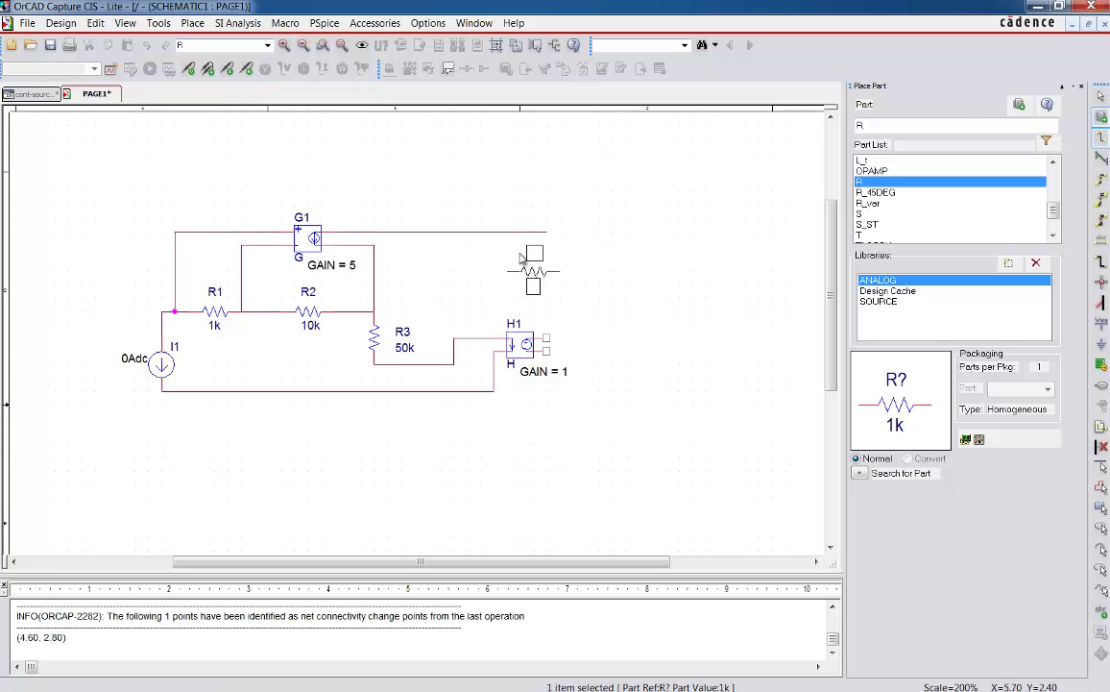
left_click(531, 260)
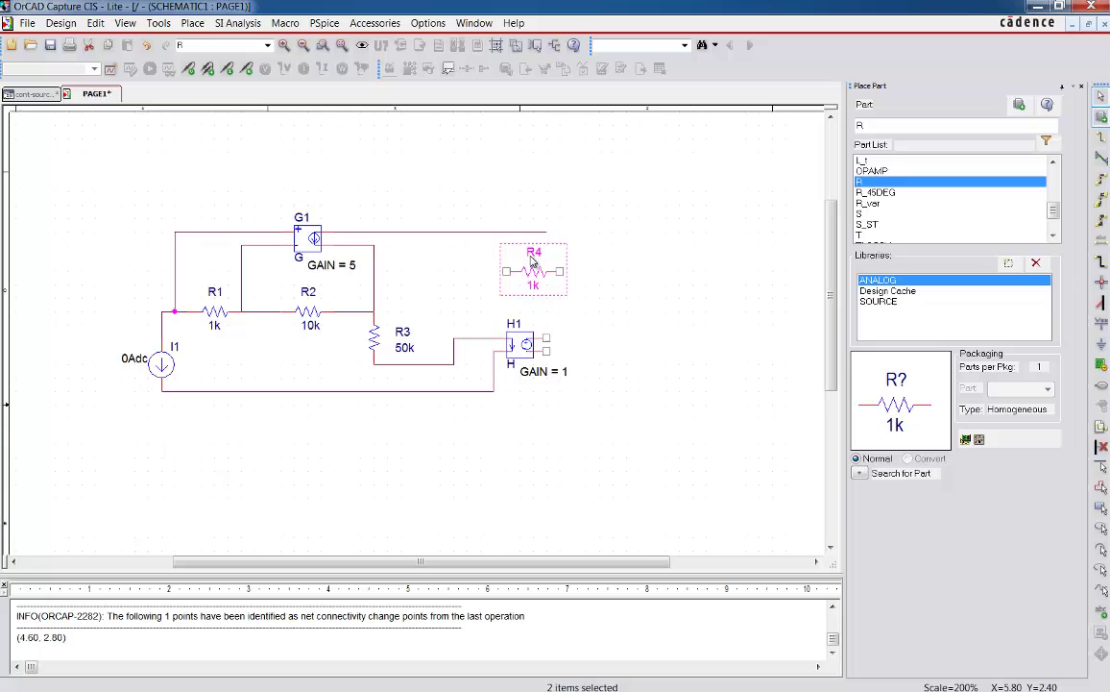
right_click(534, 262)
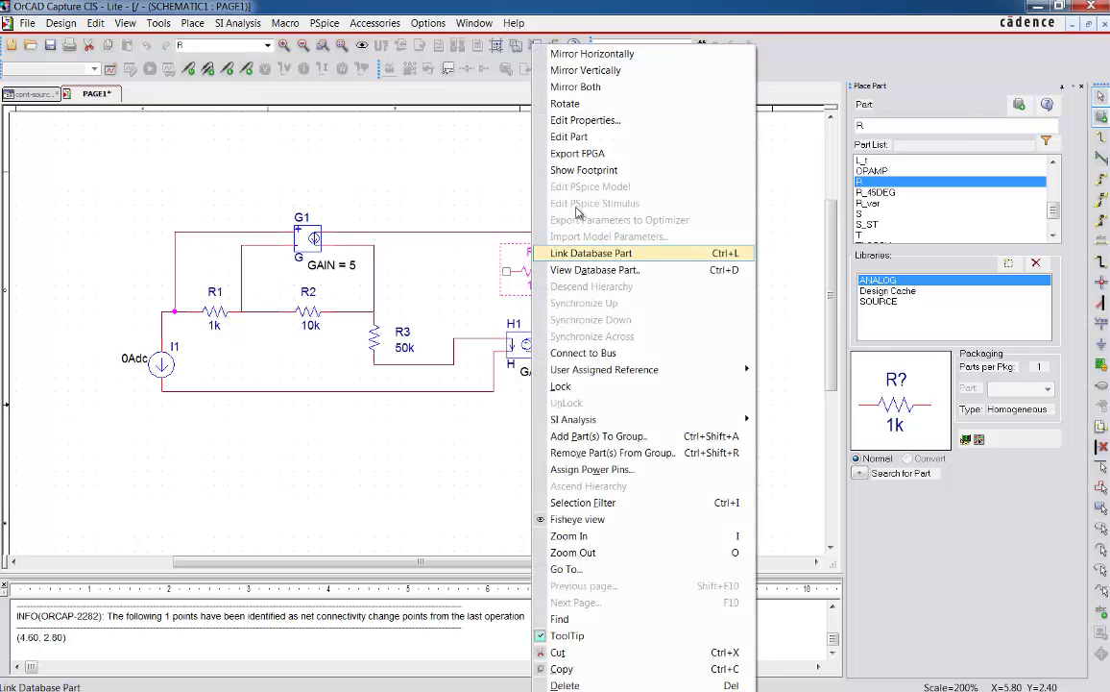
left_click(567, 103)
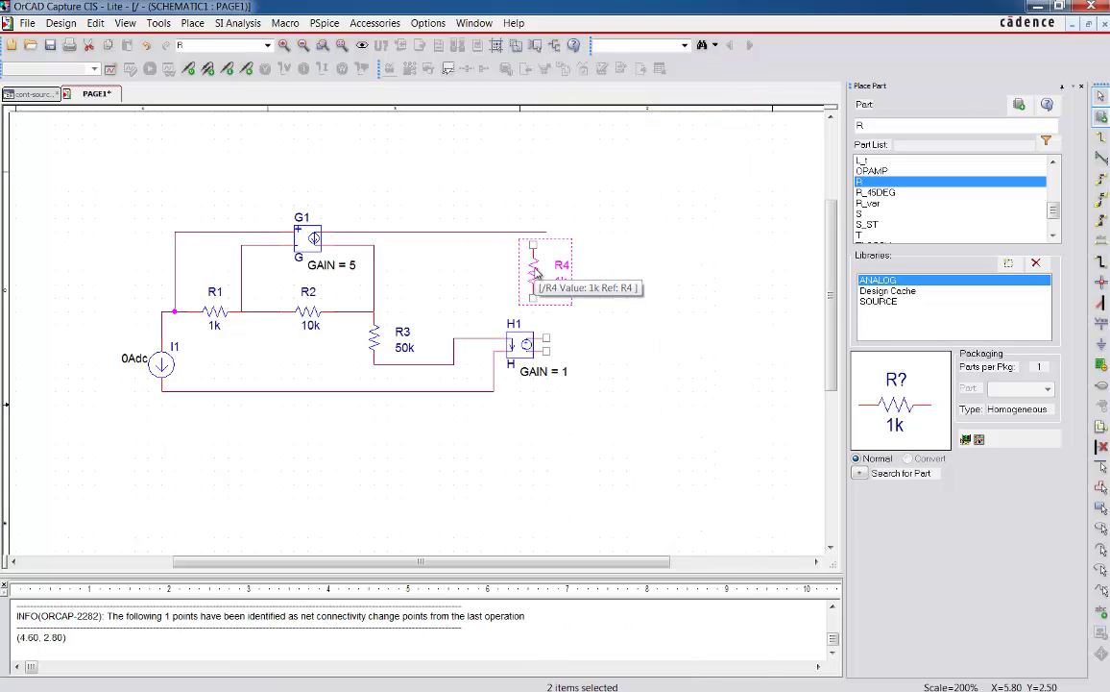
left_click(504, 219)
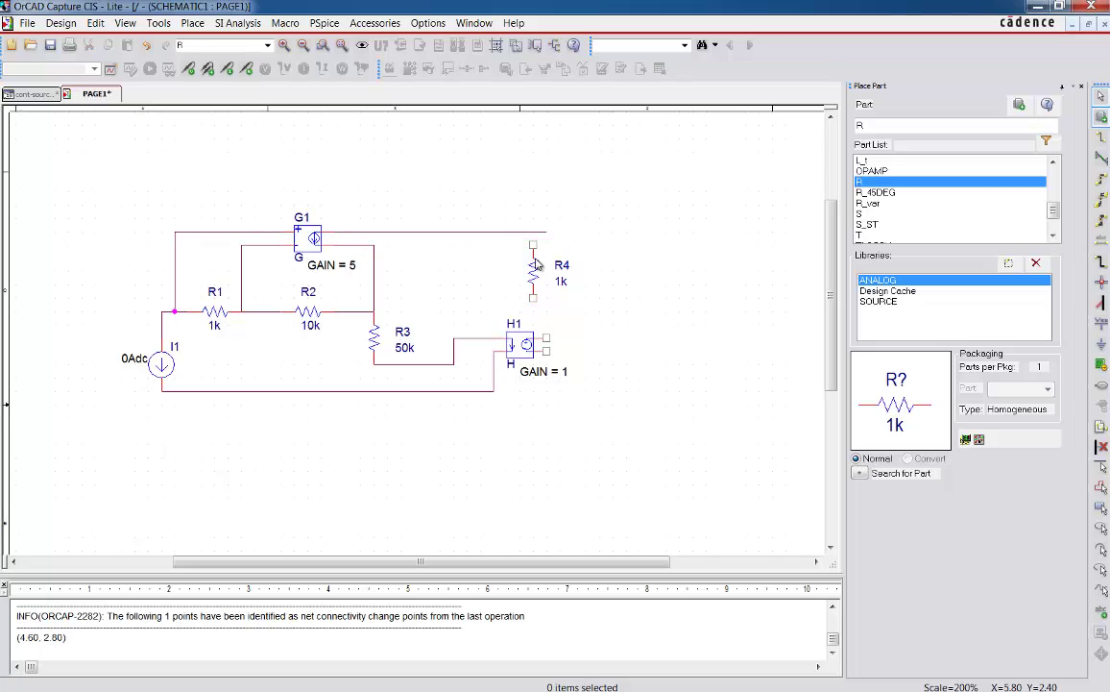
left_click(535, 268)
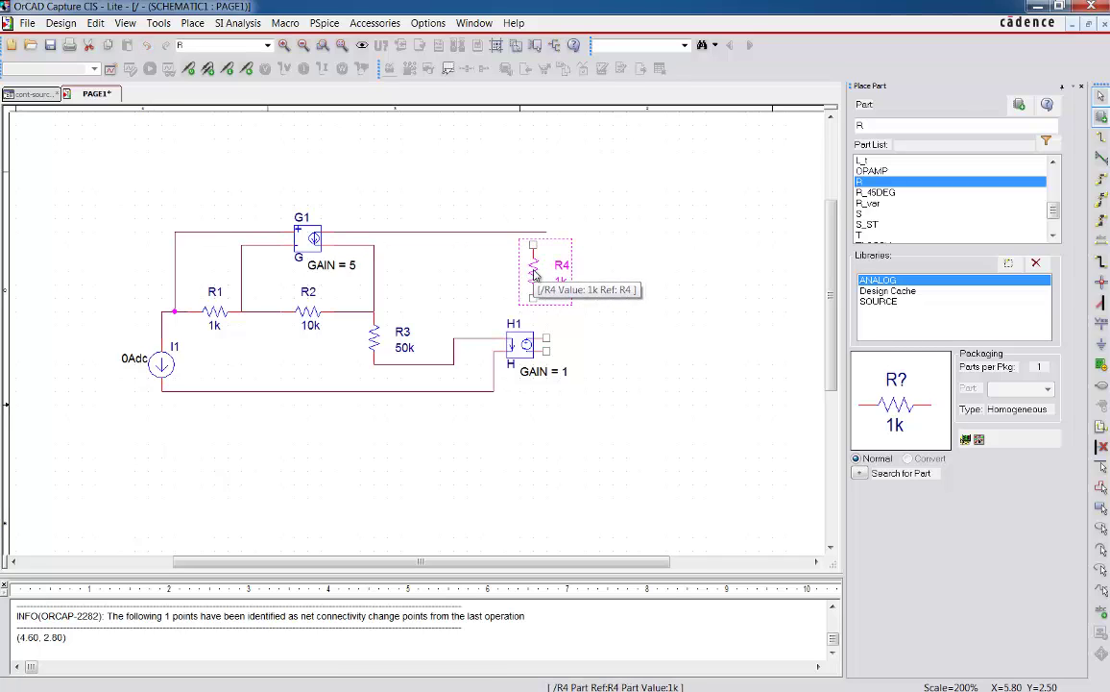
left_click_drag(535, 274, 548, 274)
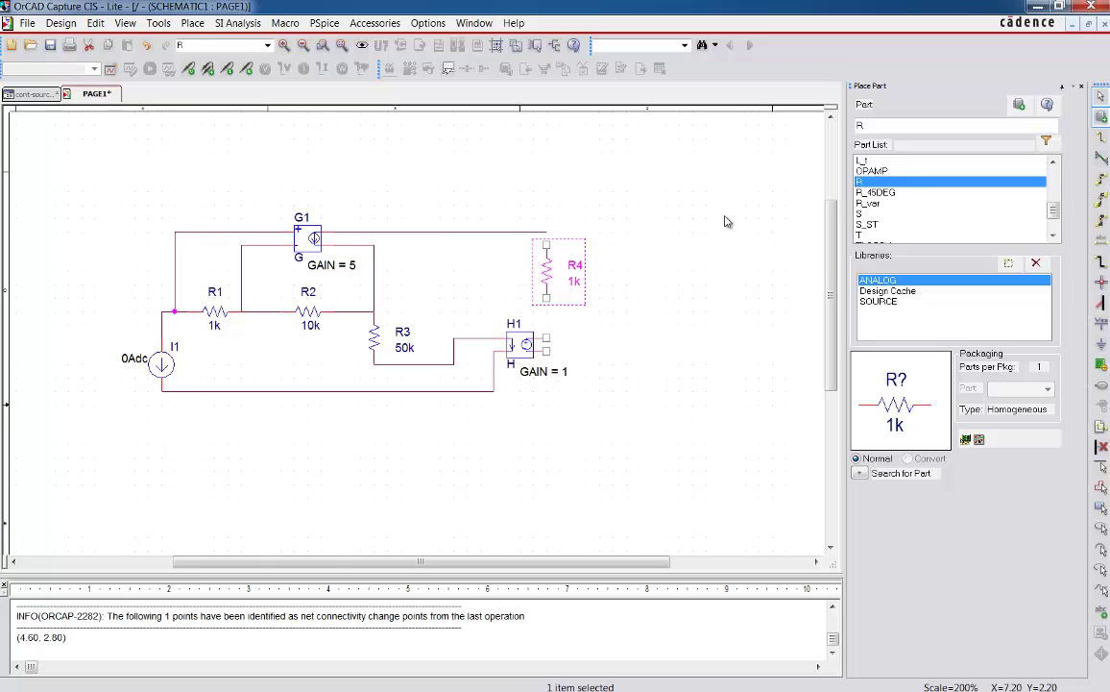
Wire the top wire to R4's top pin, R4's bottom pin to H1's upper pin, and H1's lower pin to the bottom wire.
key("w")
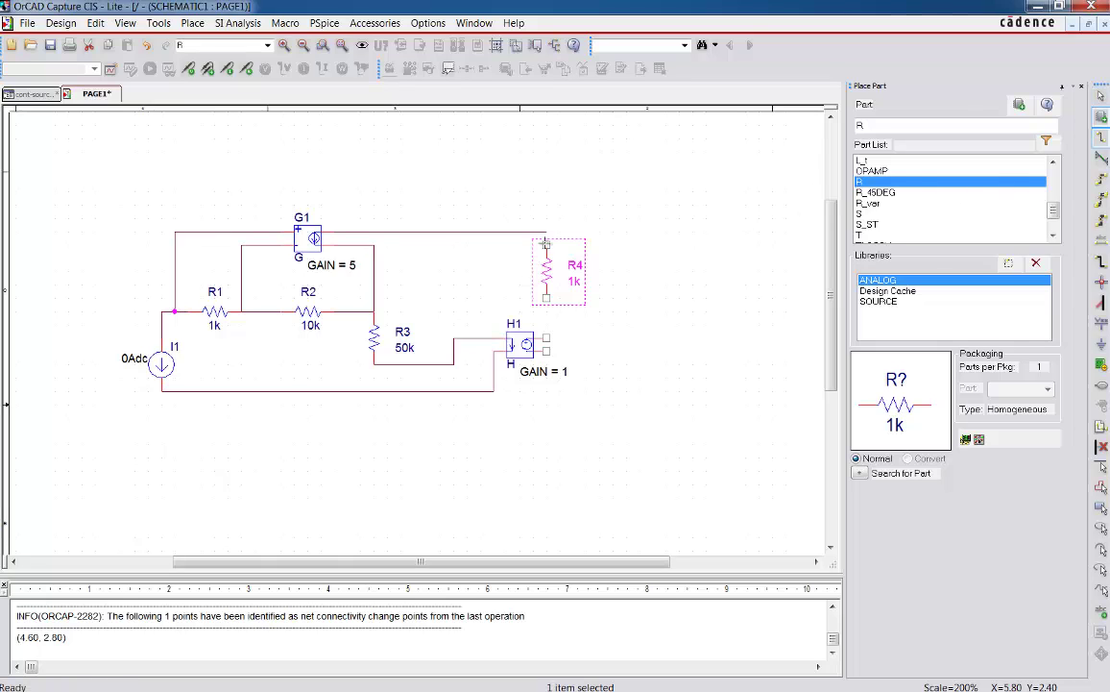
left_click(546, 232)
left_click(546, 241)
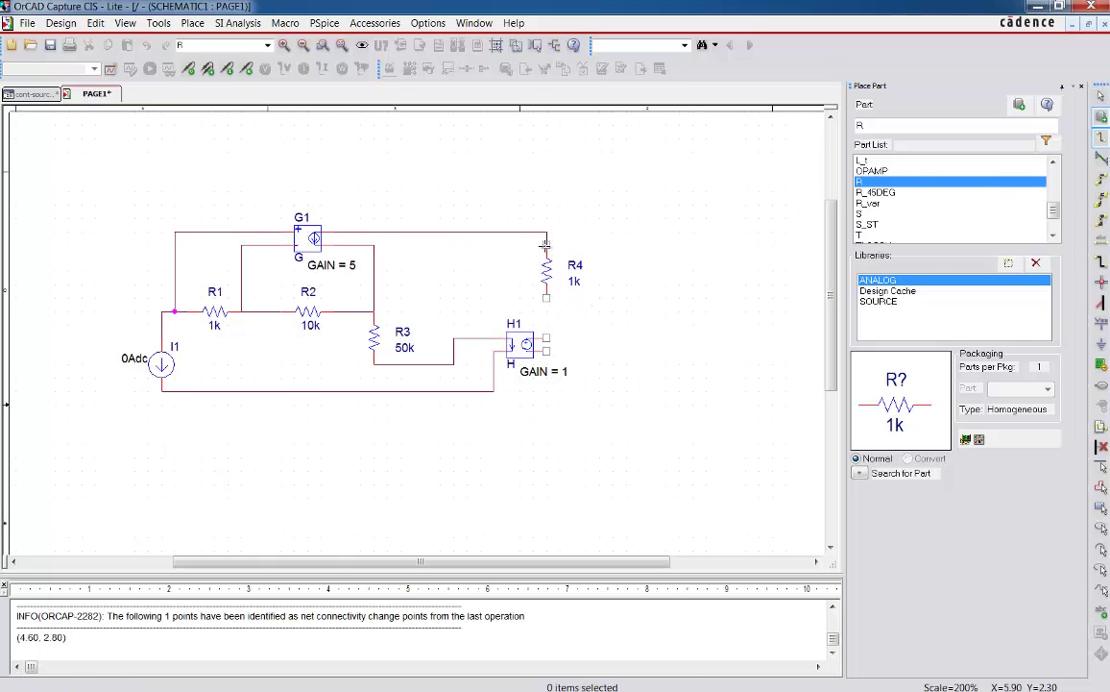
left_click(546, 297)
left_click(546, 337)
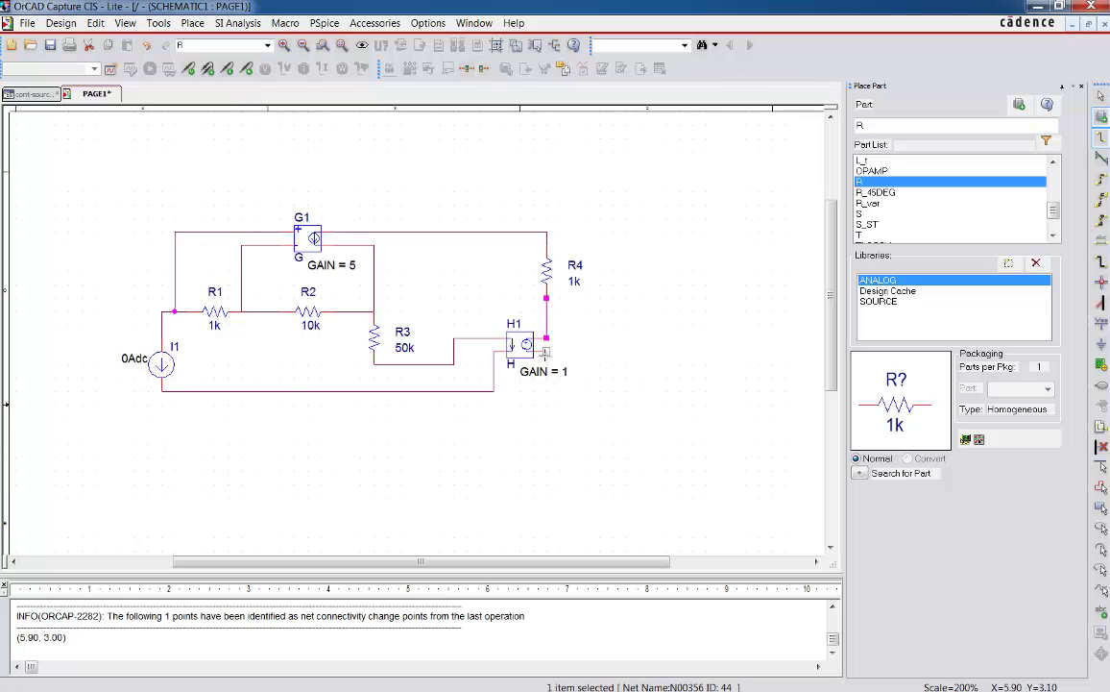
left_click(547, 351)
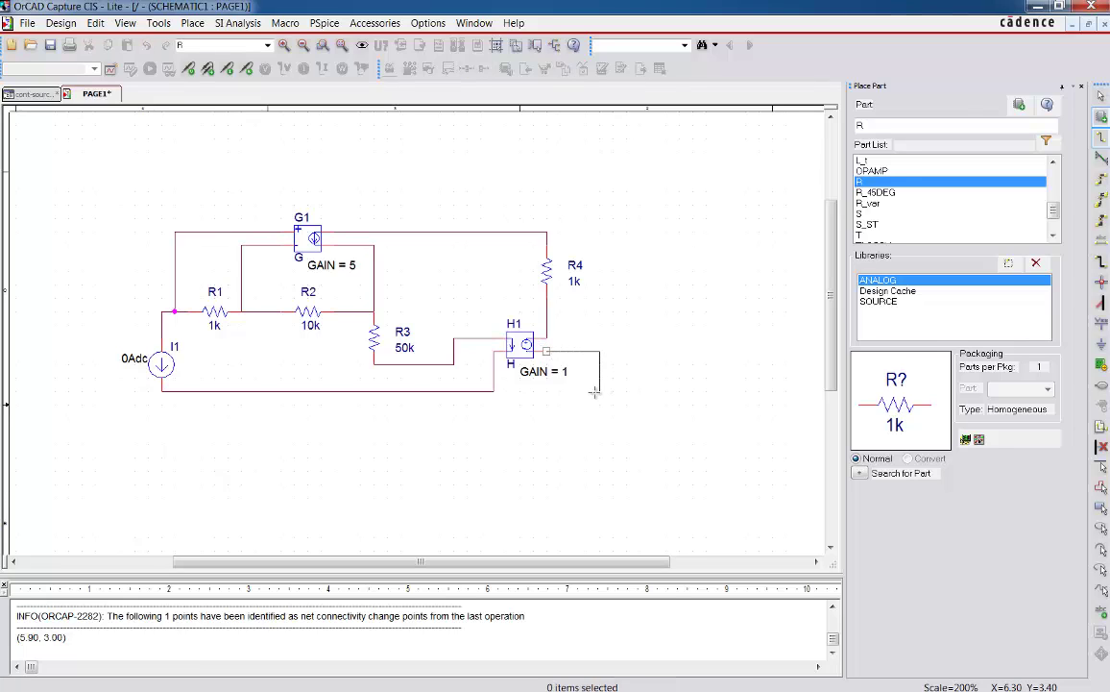
left_click(492, 391)
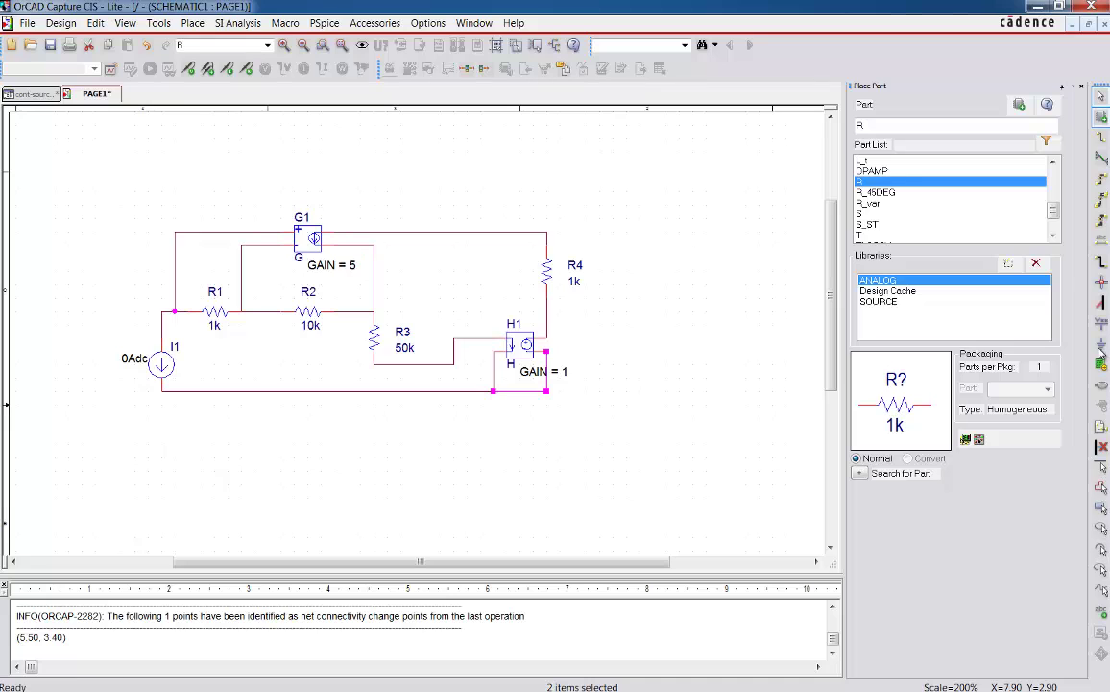
Place a 0 ground symbol below the circuit.
left_click(1101, 474)
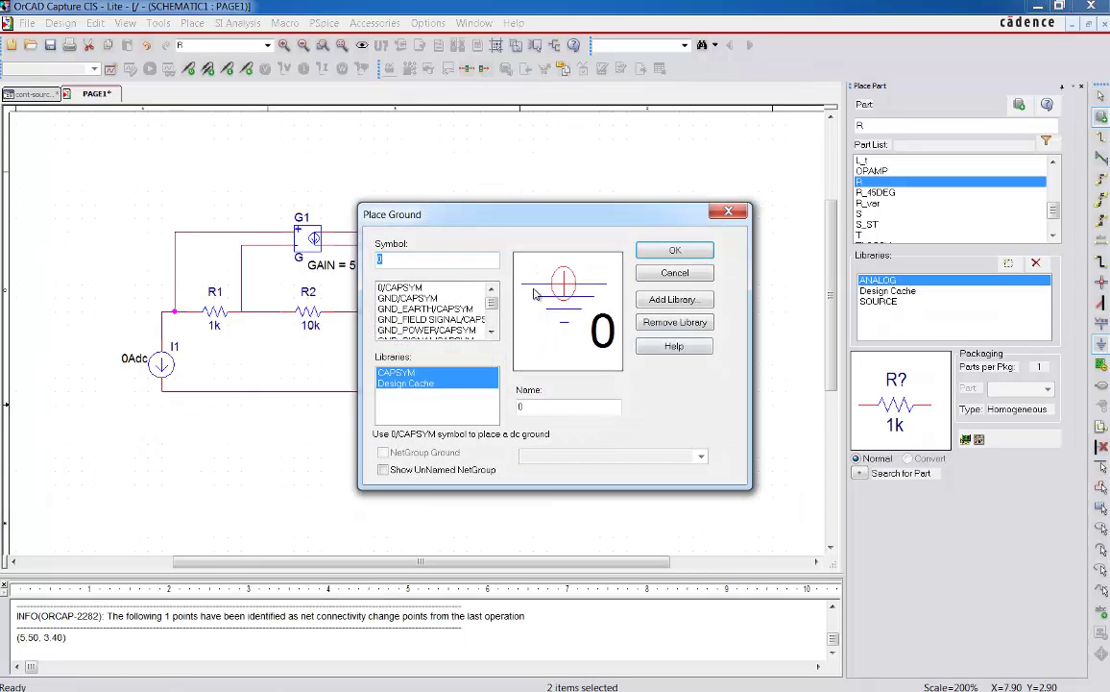
left_click(697, 253)
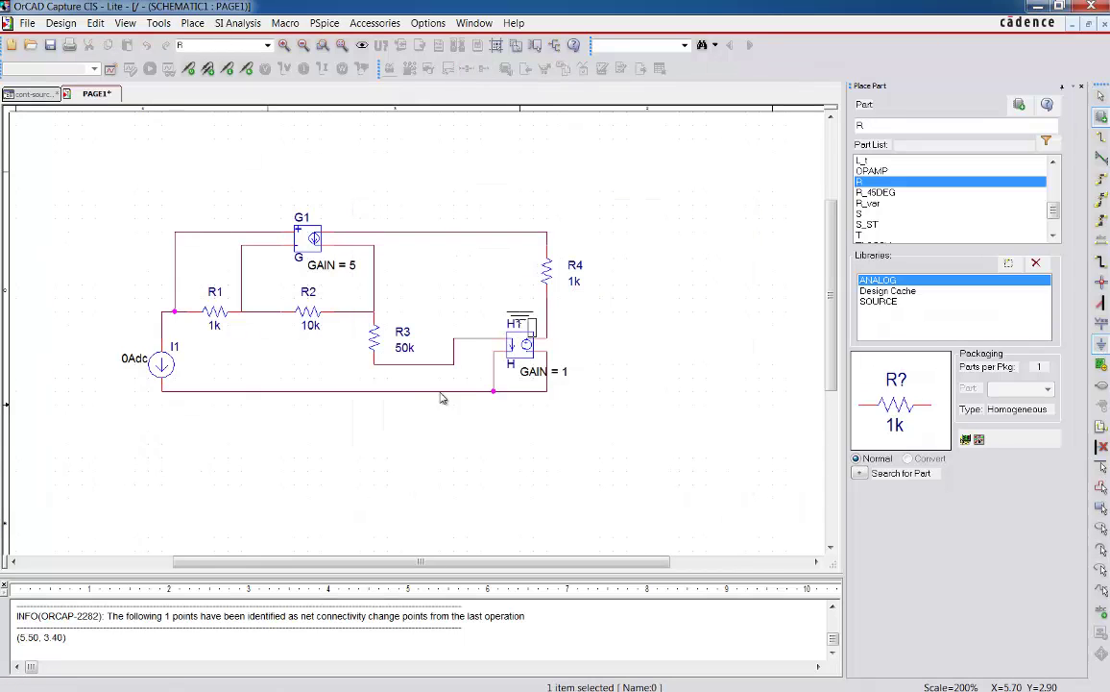
left_click(314, 417)
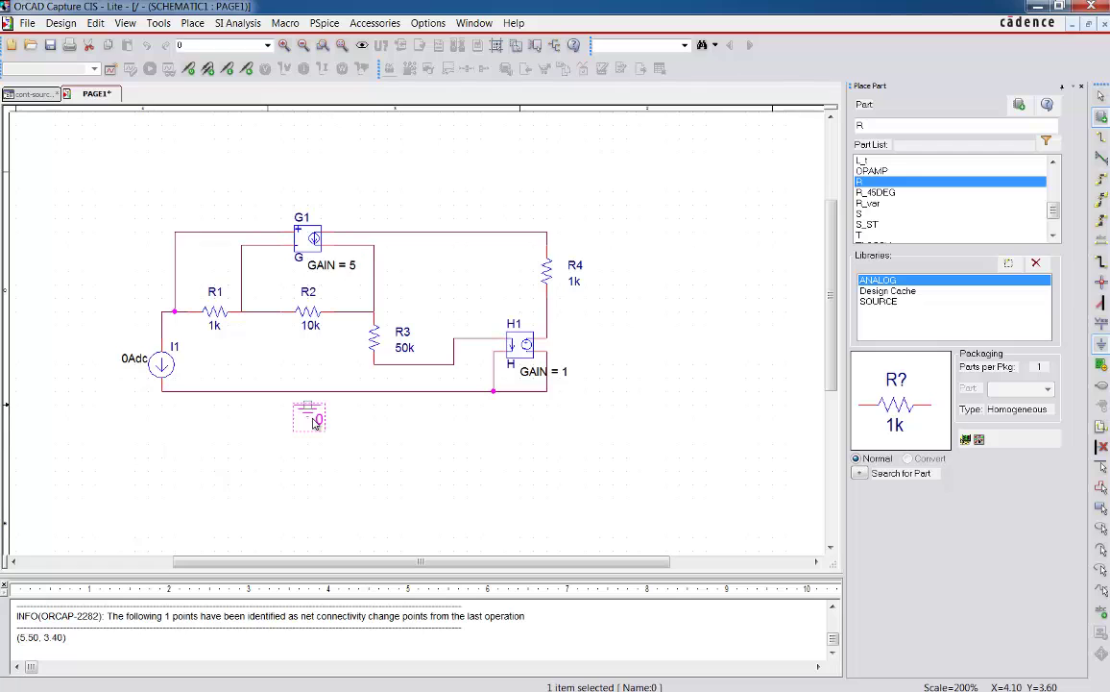
Wire the ground pin up to the bottom return wire and check the connection.
left_click(1103, 138)
left_click(307, 403)
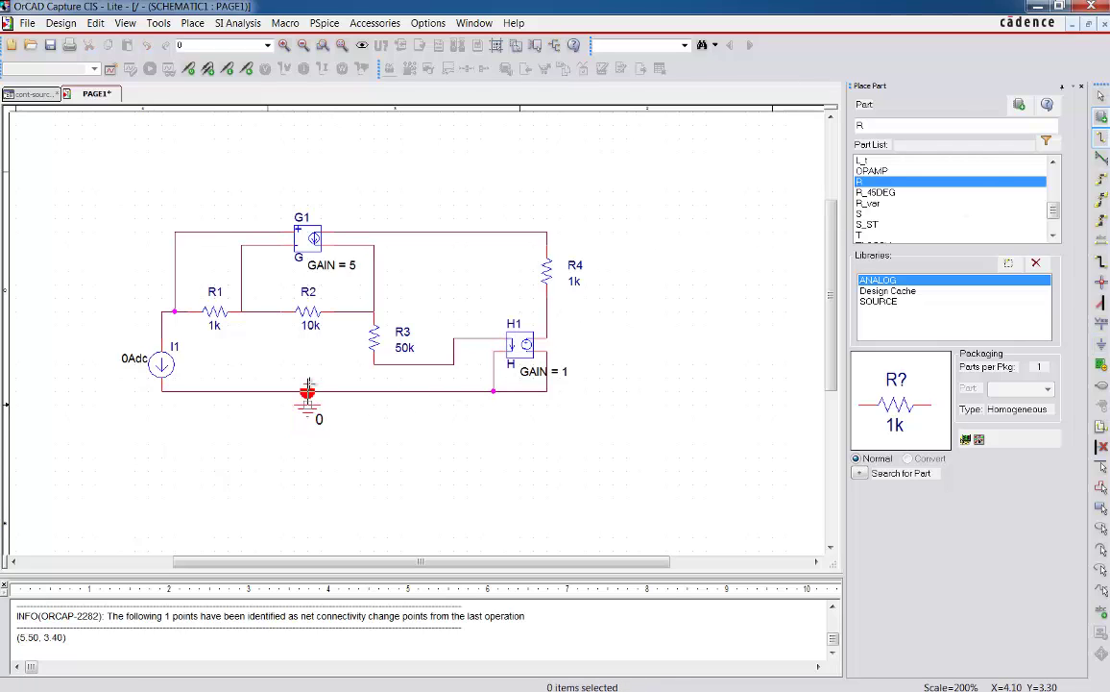
left_click(308, 391)
key("Escape")
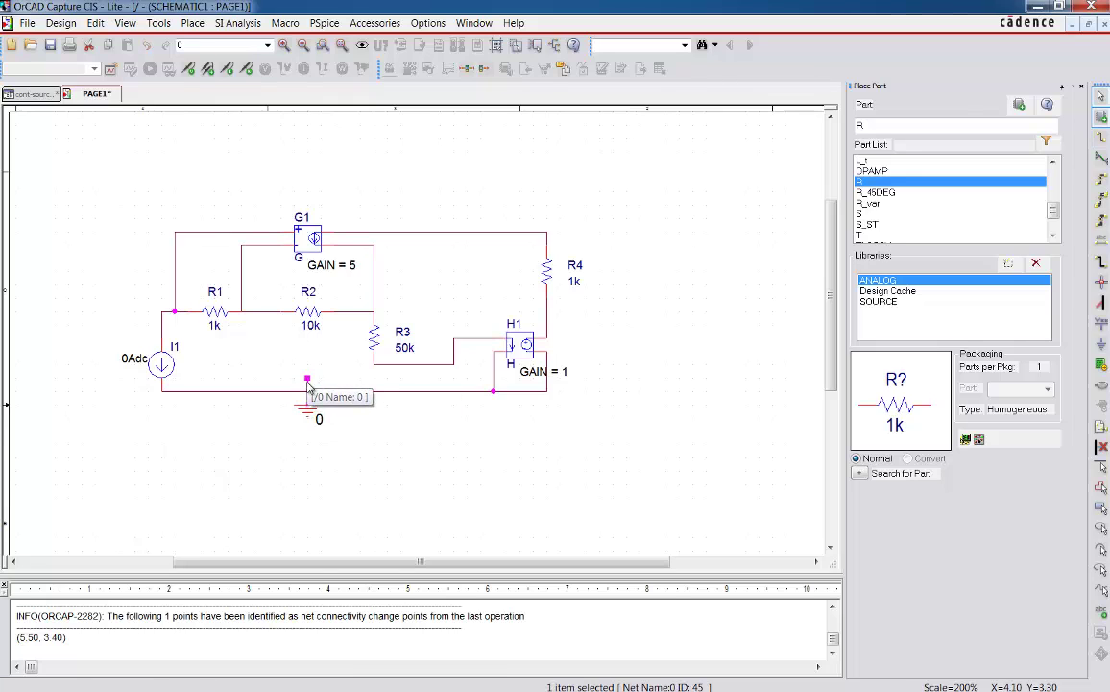
left_click(308, 381)
left_click(460, 455)
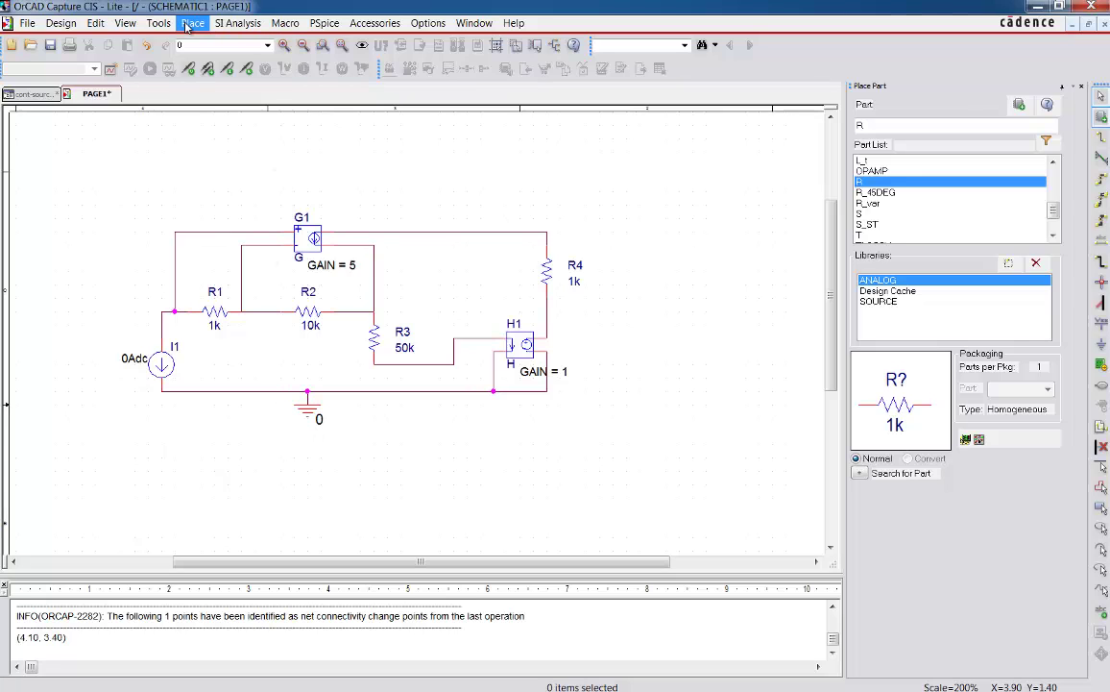
Create a new PSpice simulation profile named cont-source-ex1.
left_click(327, 24)
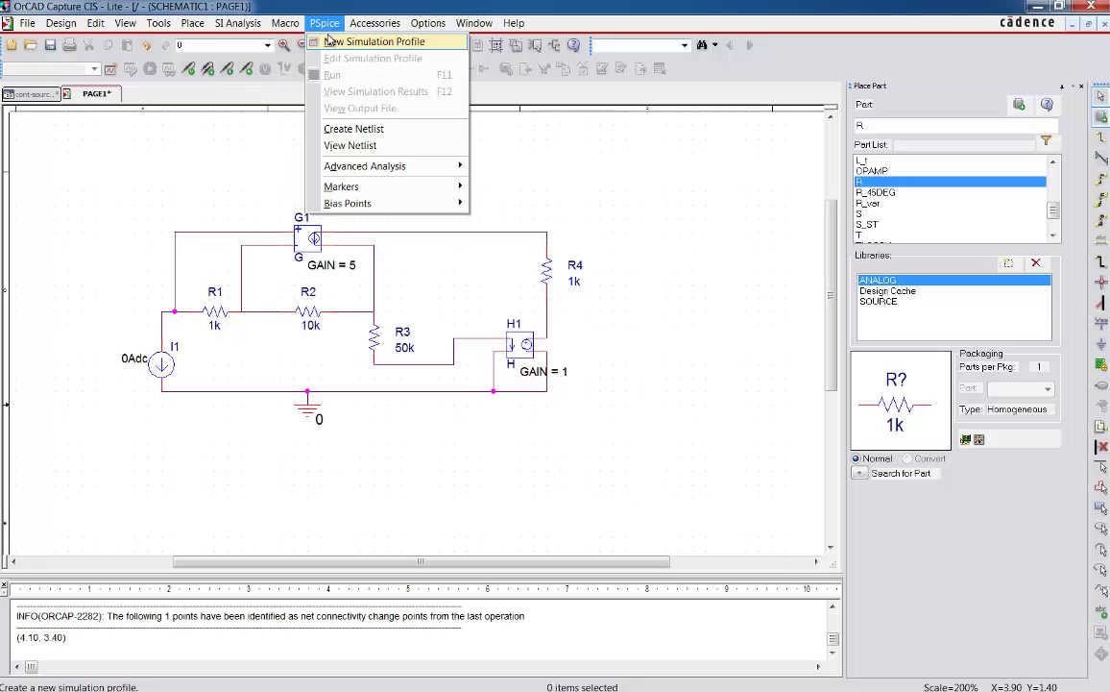
left_click(330, 44)
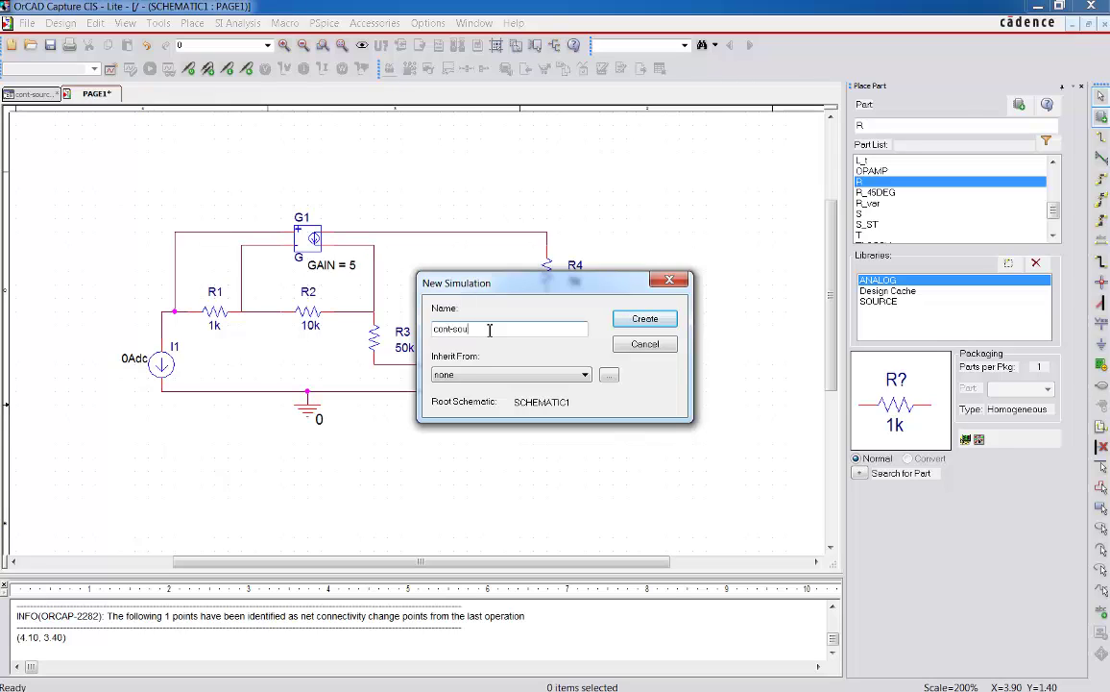
type("ea")
type("1")
left_click(639, 321)
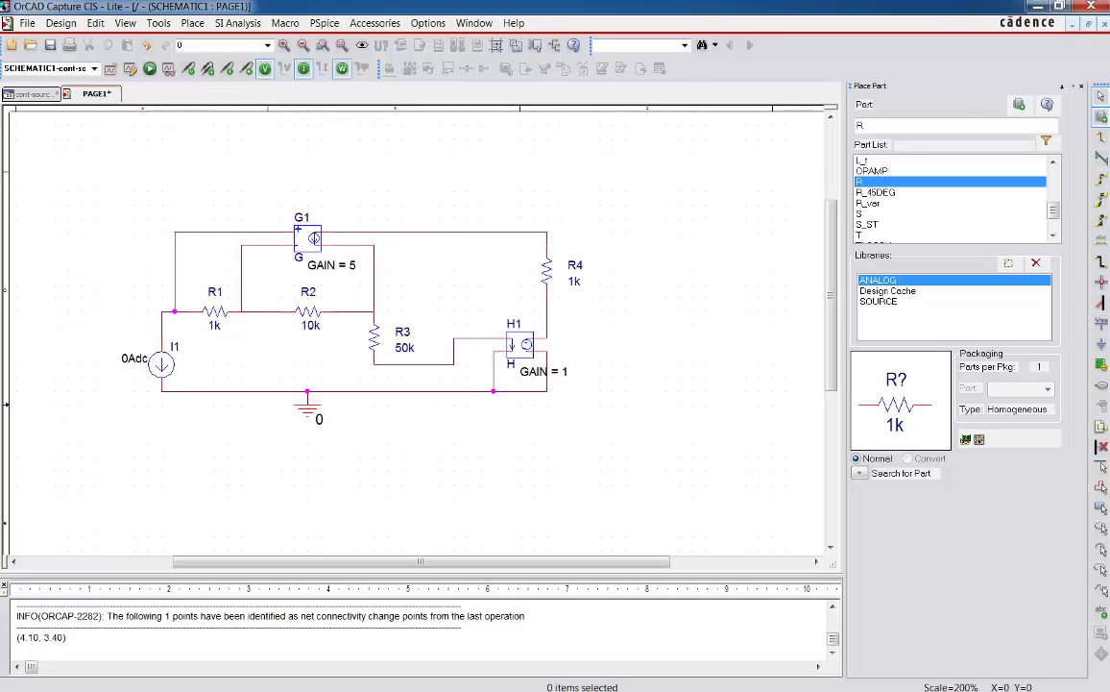
Run the PSpice bias point simulation, showing 0V, 0A and 0W results.
left_click(149, 69)
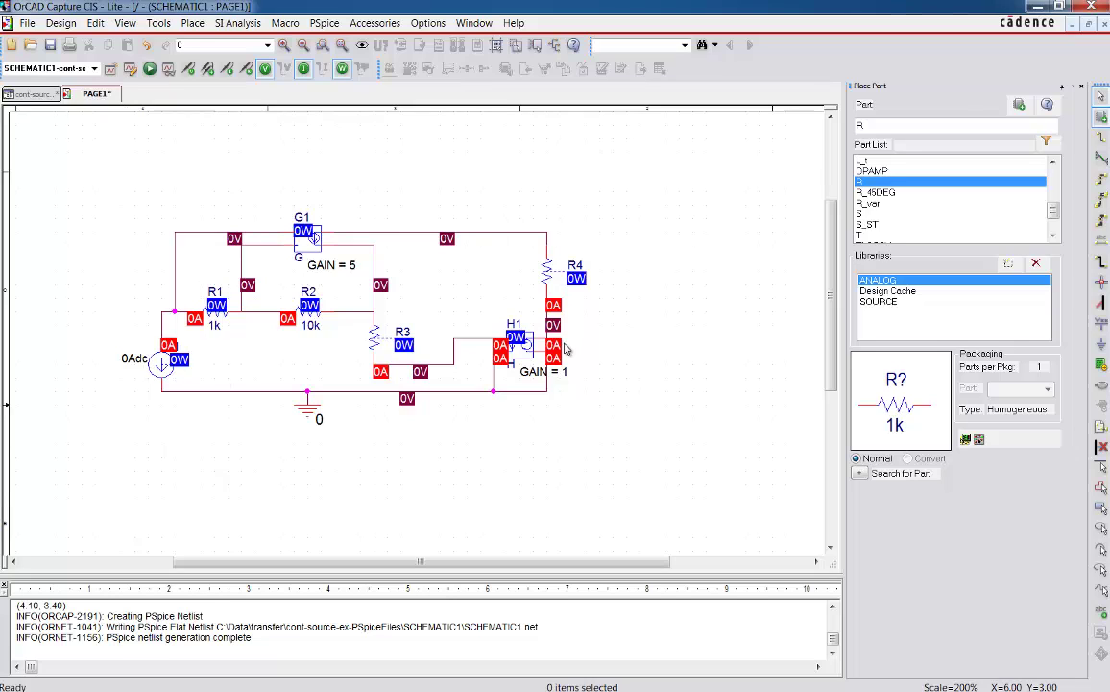
Change source I1's value from 0Adc to 3Adc and rerun the PSpice simulation.
left_click(126, 362)
double_click(126, 362)
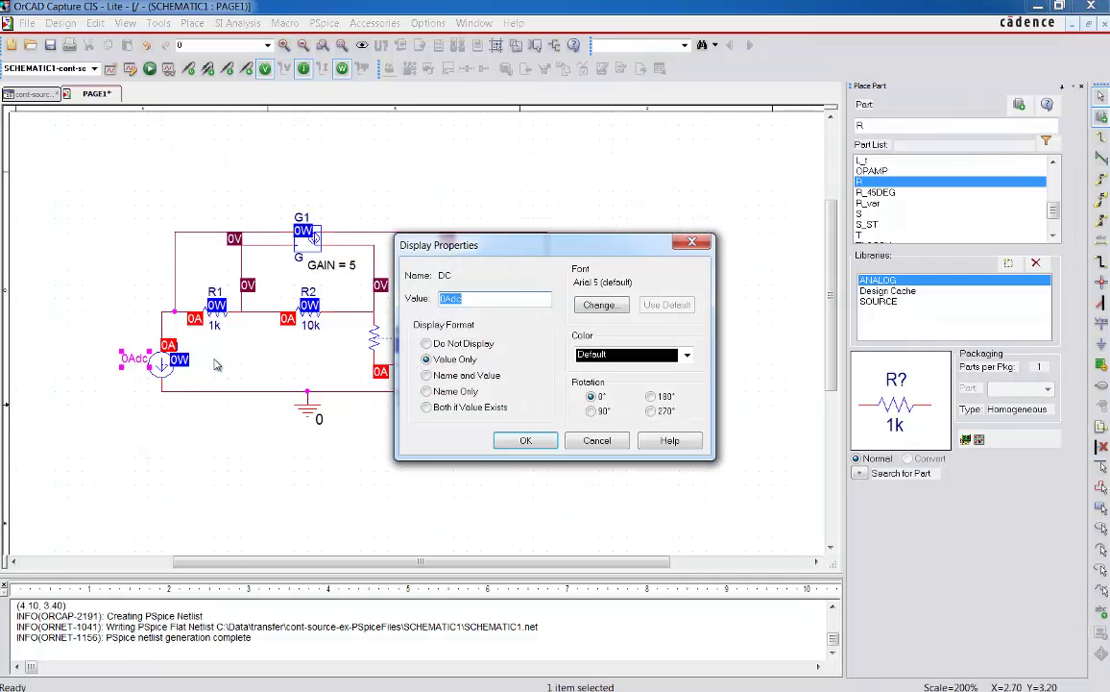
left_click(445, 299)
left_click(501, 440)
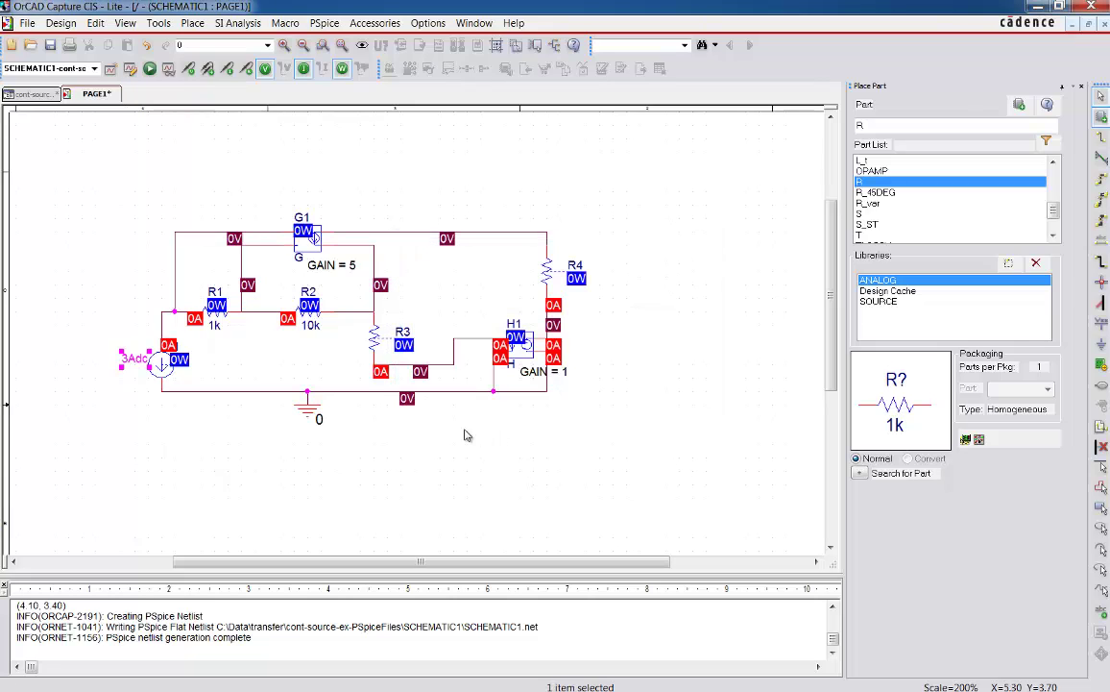
left_click(150, 69)
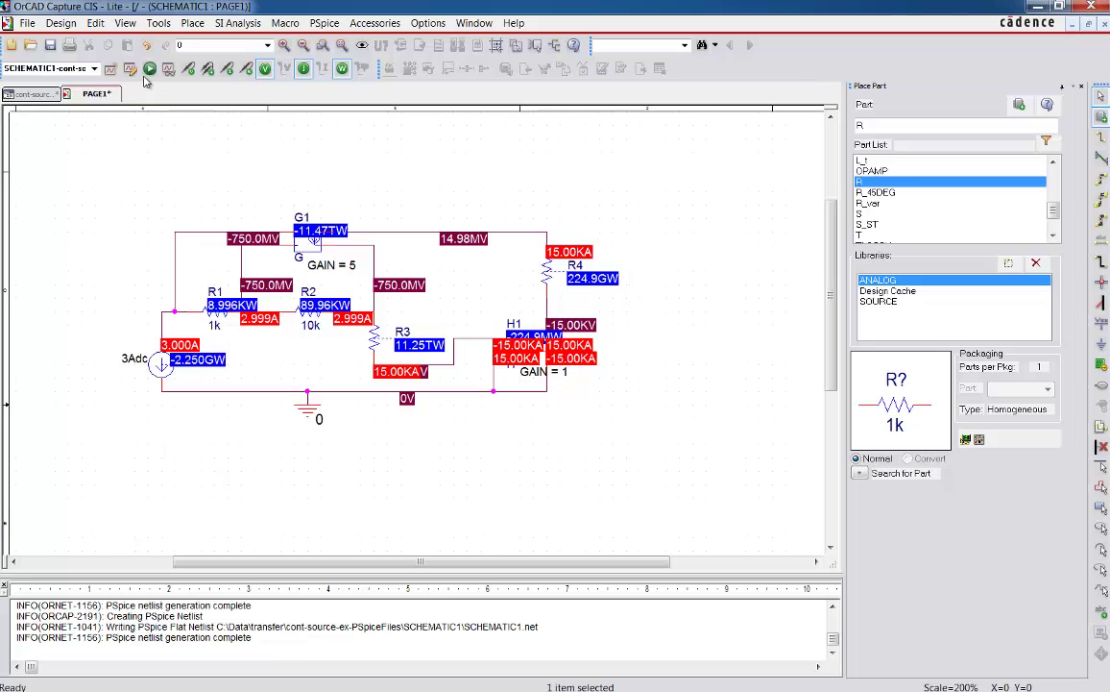
Toggle the V, I and W bias display buttons, leaving voltage and current labels hidden.
left_click(342, 69)
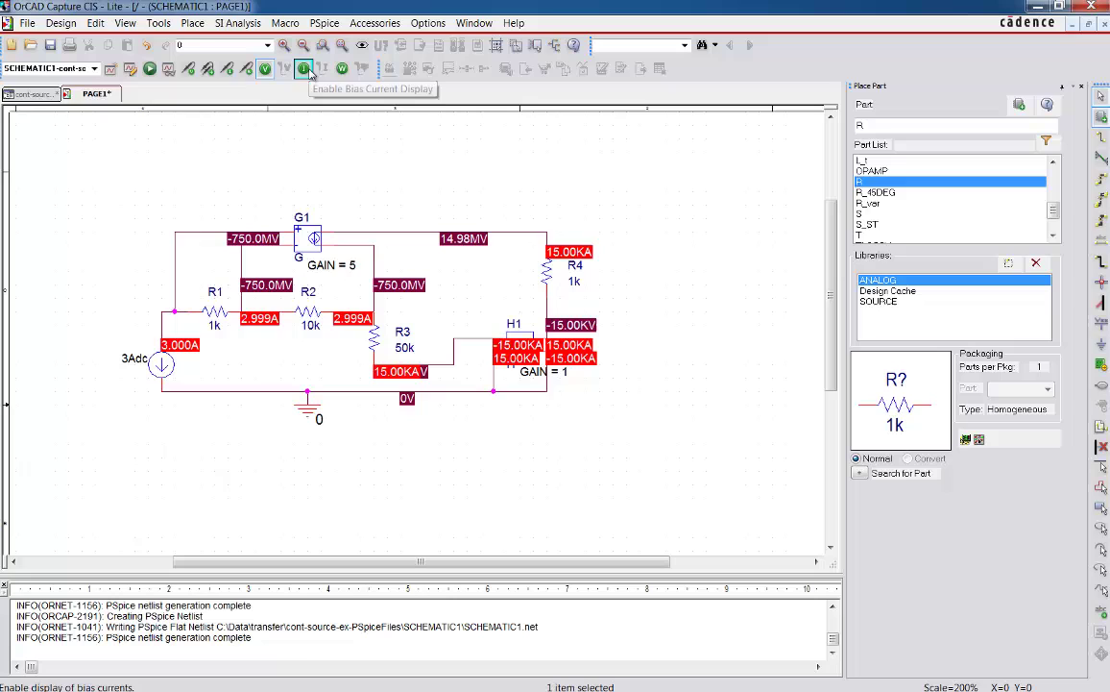
left_click(303, 69)
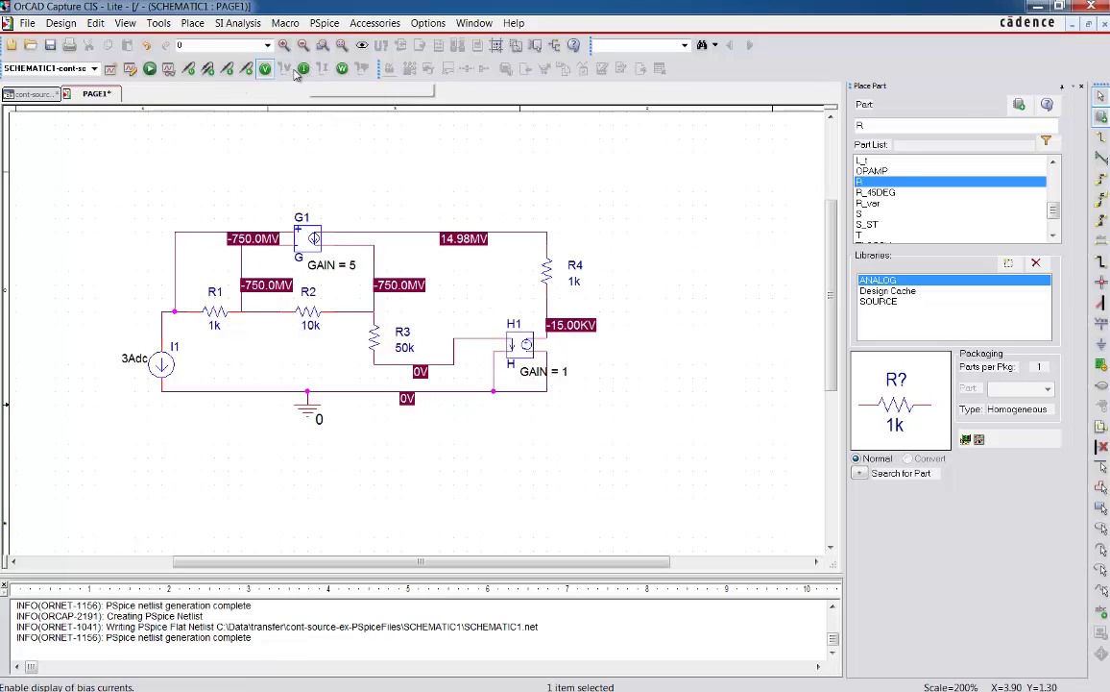
left_click(265, 68)
left_click(302, 69)
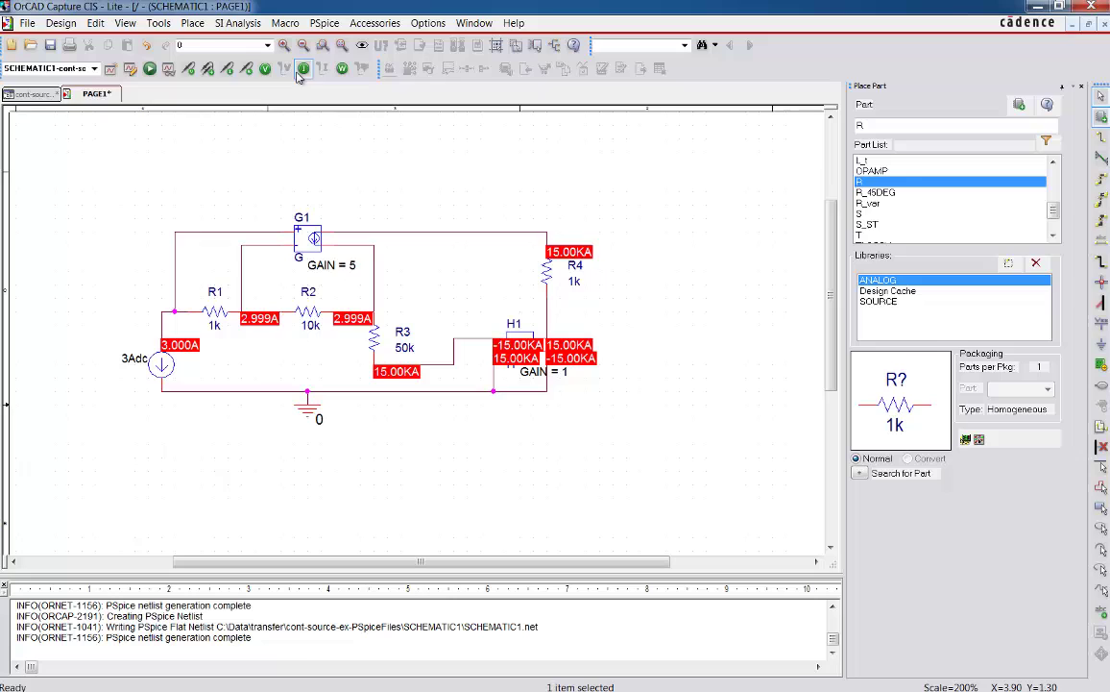
left_click(341, 69)
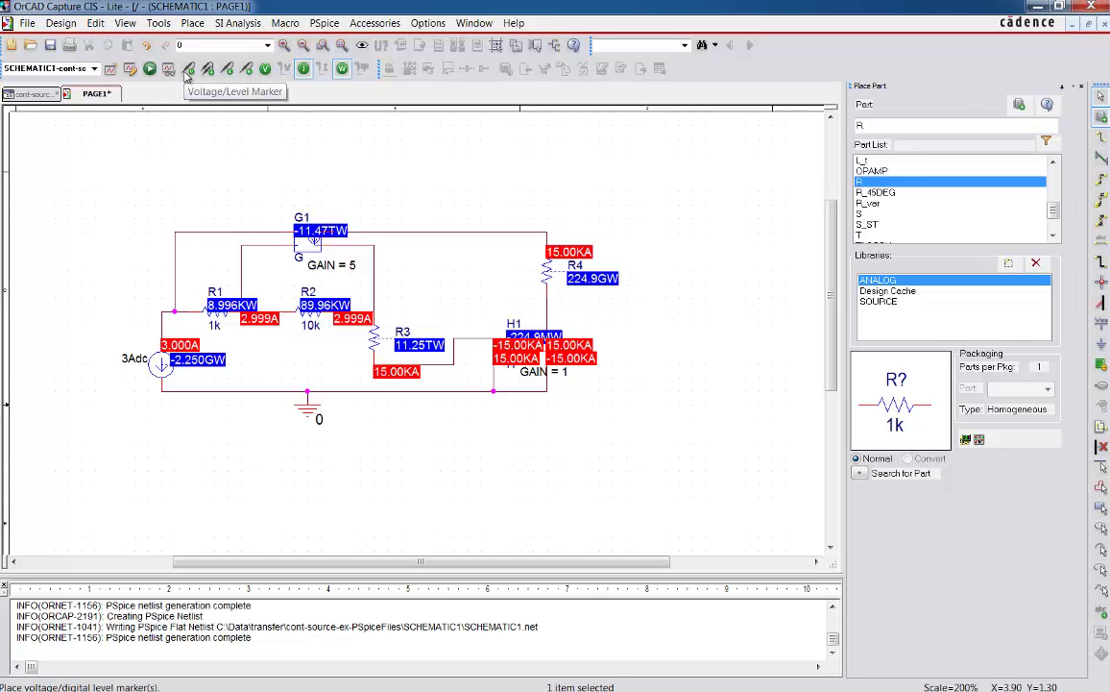
left_click(303, 69)
Turn off the bias power display so no bias readings remain on the schematic.
left_click(340, 69)
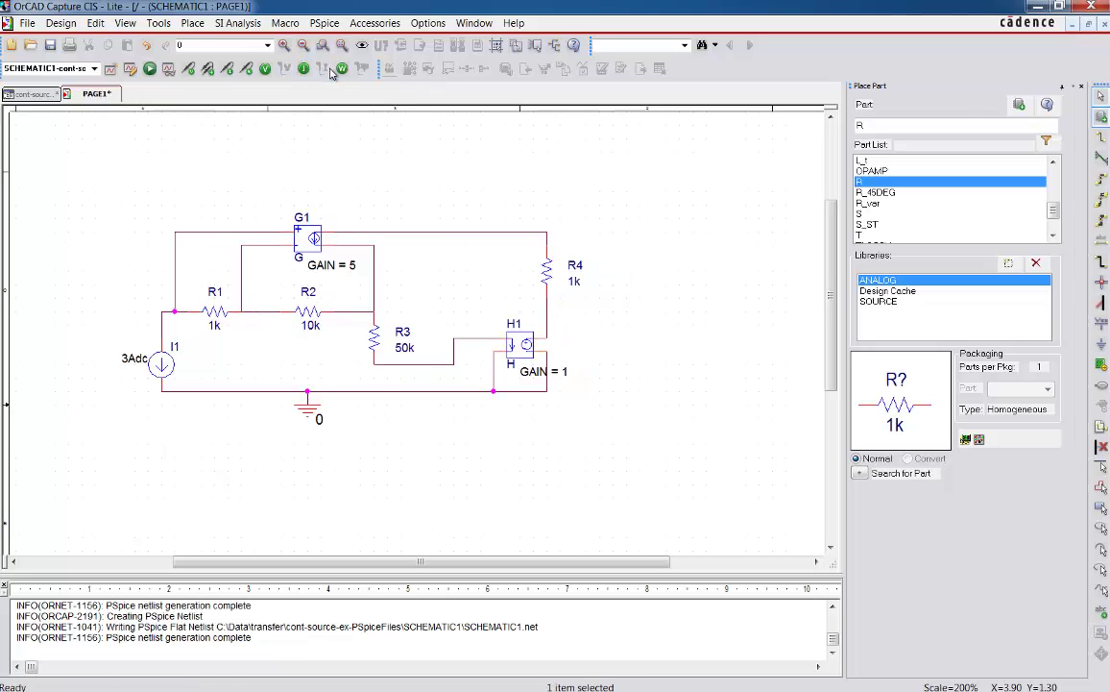